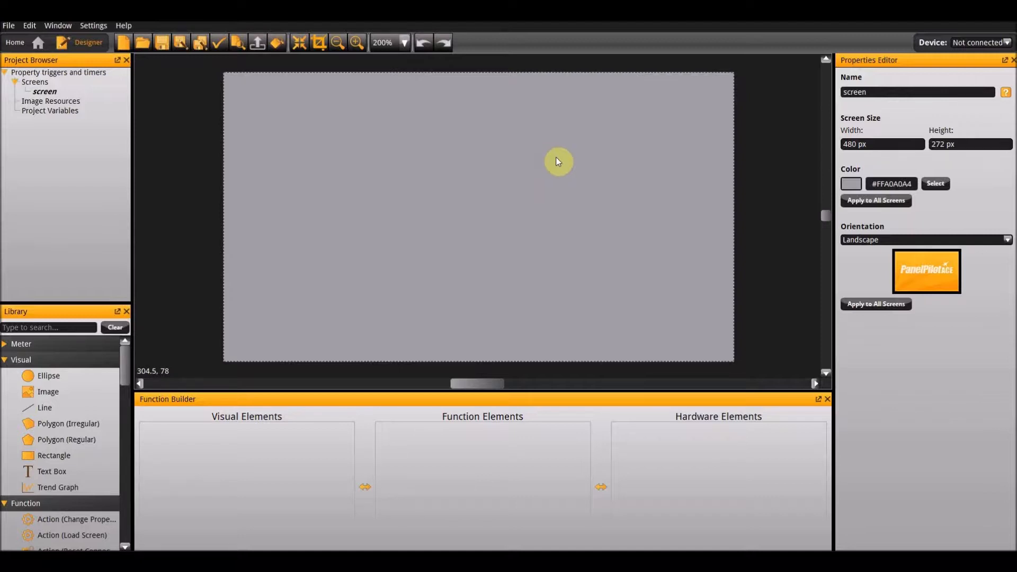
Add a rectangle to the screen and set its position to X 0, Y 0.
drag(69, 454, 308, 259)
click(355, 182)
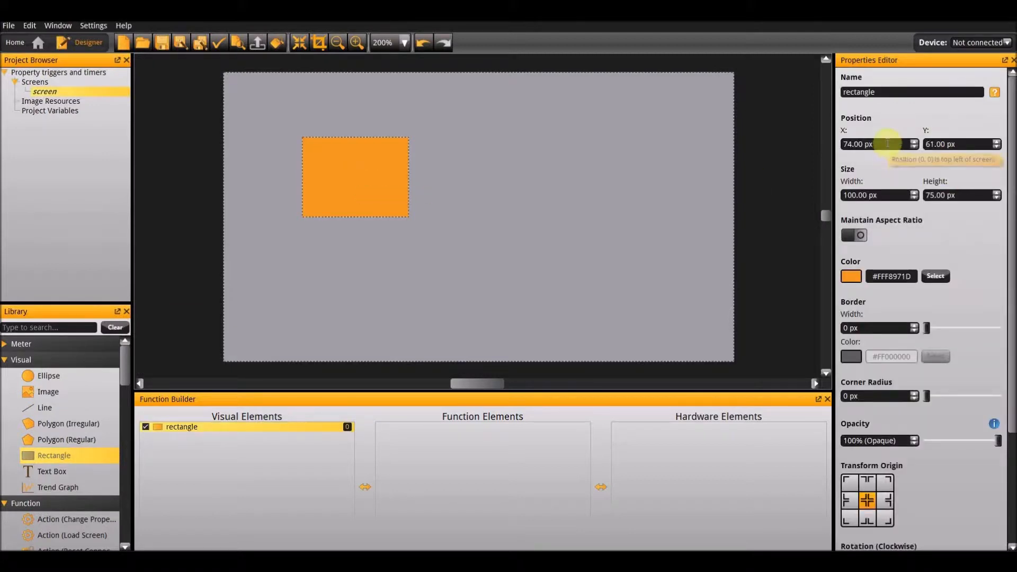
click(869, 144)
text(0)
key(Tab)
text(0)
key(Return)
Set the rectangle's size to 480 px wide and 272 px high.
click(853, 195)
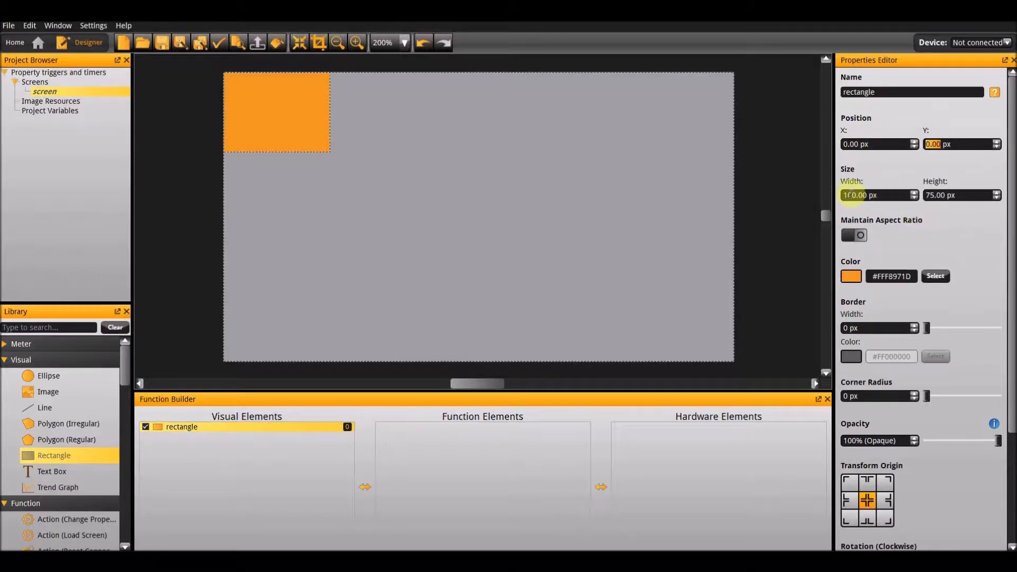
key(BackSpace)
key(BackSpace)
key(BackSpace)
key(BackSpace)
key(BackSpace)
key(BackSpace)
key(BackSpace)
key(BackSpace)
key(BackSpace)
text(480)
key(Tab)
text(272)
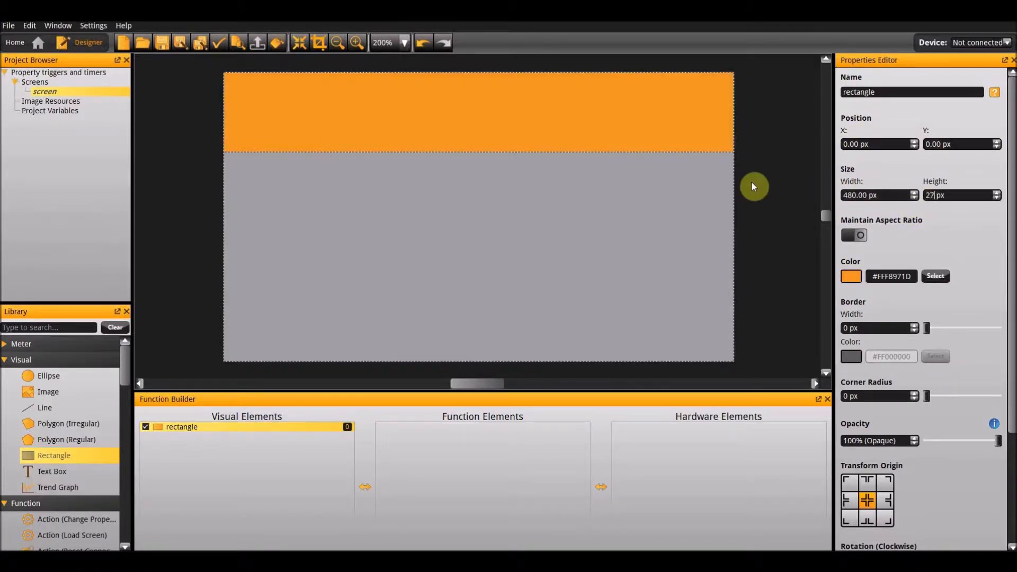
key(Return)
Add a linear gradient fill from the rectangle, shift it aside and delete the original orange rectangle.
right_click(650, 249)
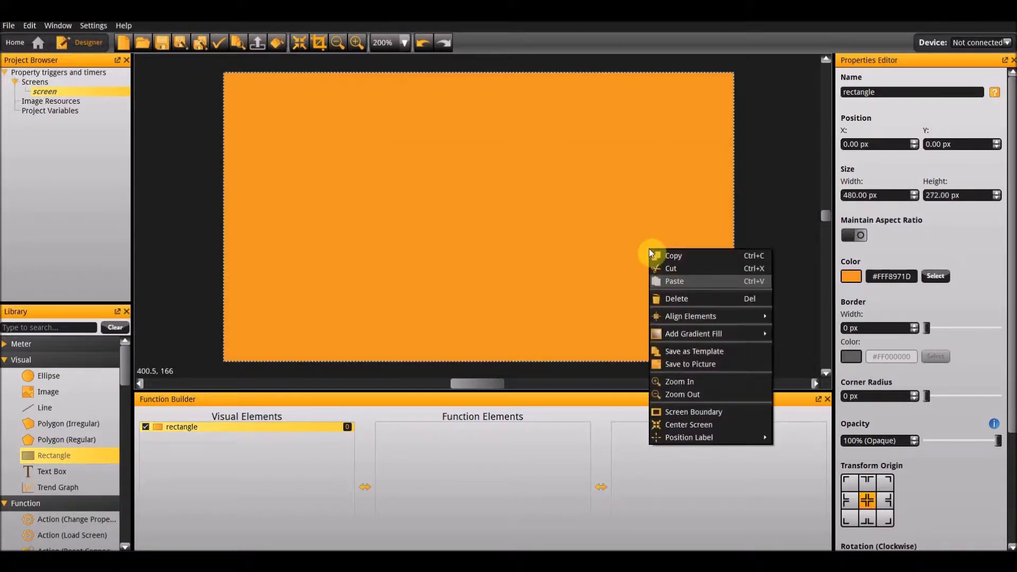
mouse_move(708, 335)
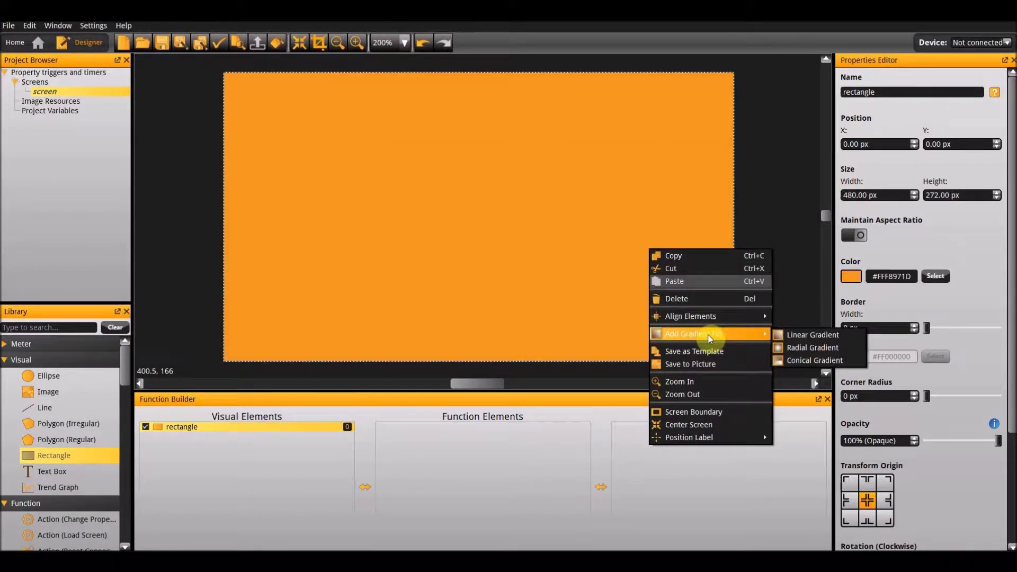
click(809, 339)
drag(579, 265, 676, 345)
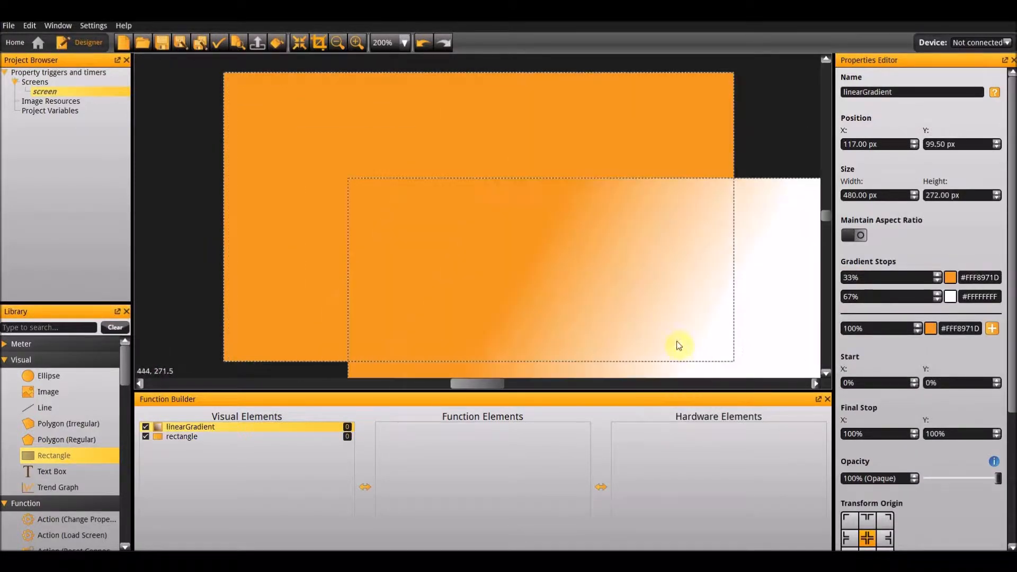
click(498, 125)
key(Delete)
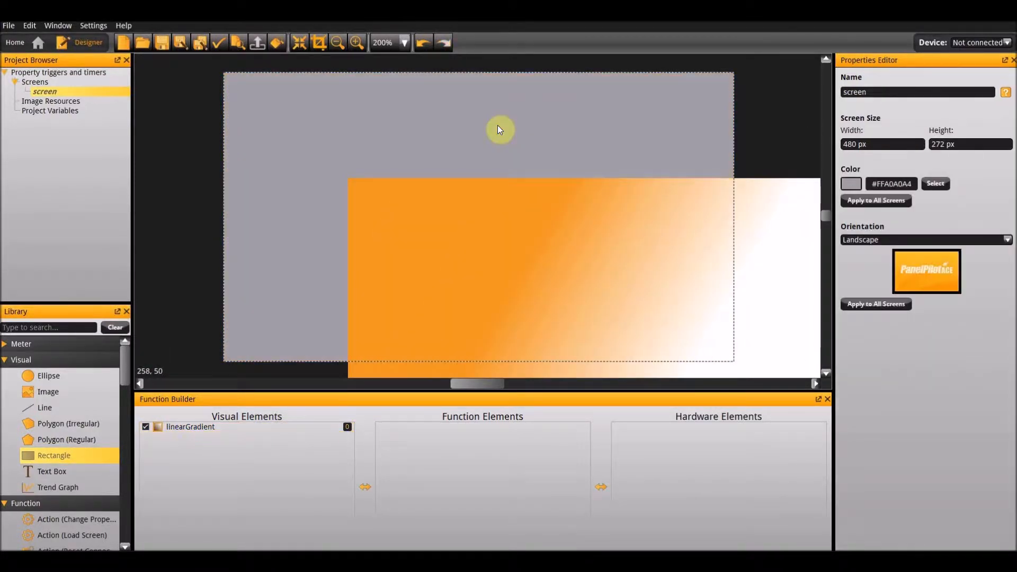
Set the linear gradient's position to X 0, Y 0.
click(514, 213)
double_click(893, 144)
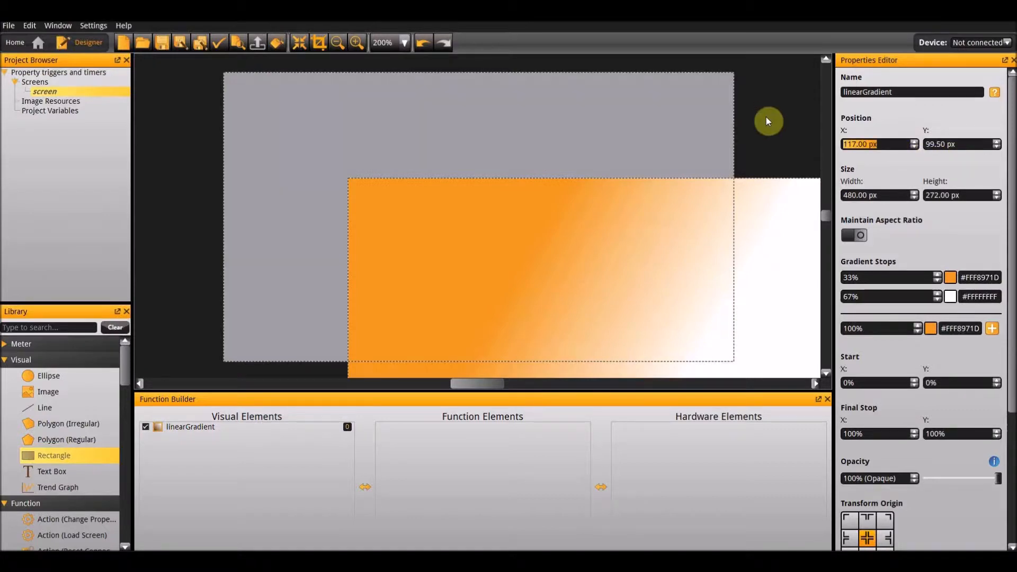
text(0)
key(Tab)
text(0)
key(Tab)
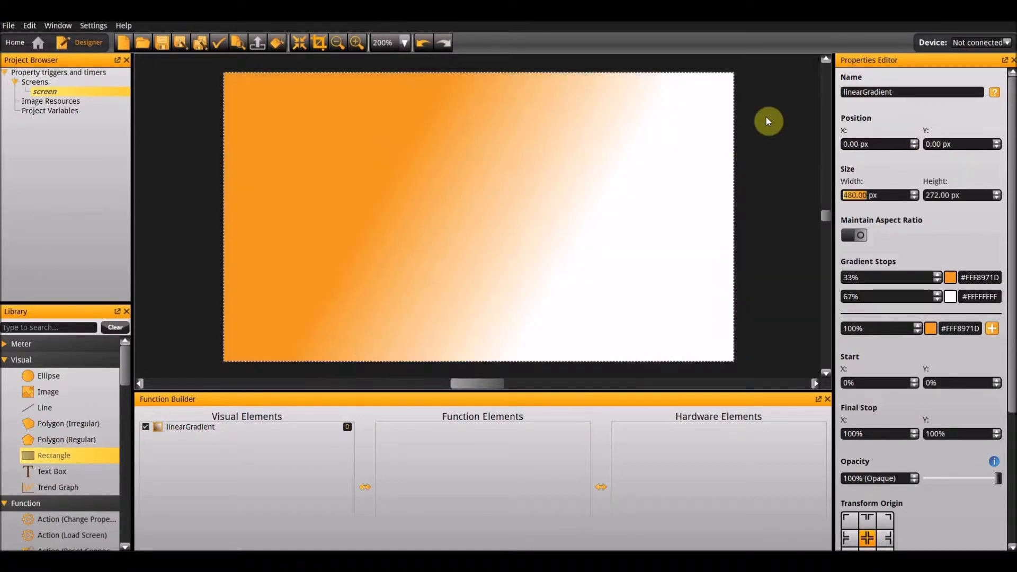
Recolour the gradient stops, using light grey #FFB9B9B9 for the 33% stop and dark grey #FF6D6D6D for the 67% stop.
click(950, 277)
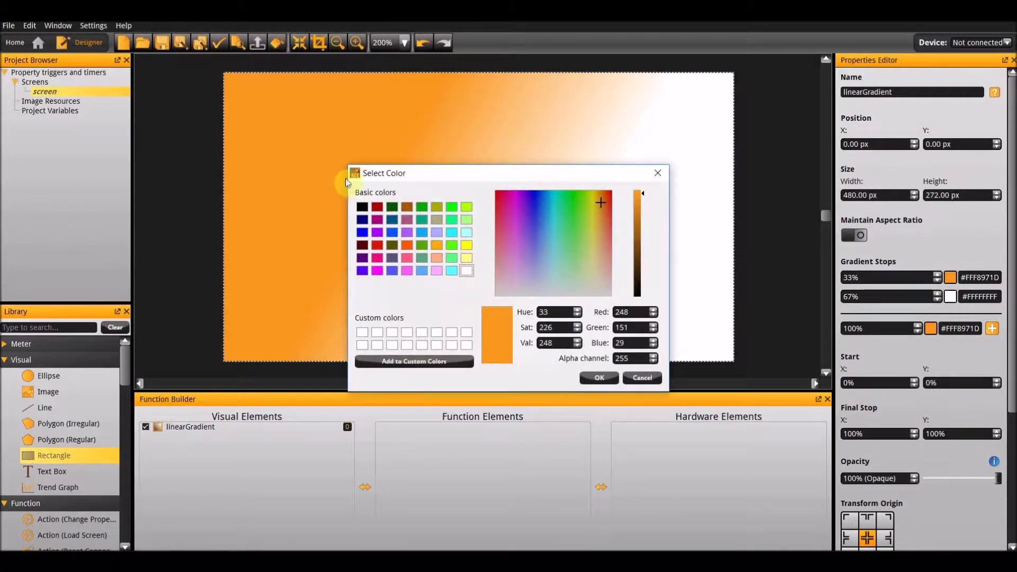
click(467, 271)
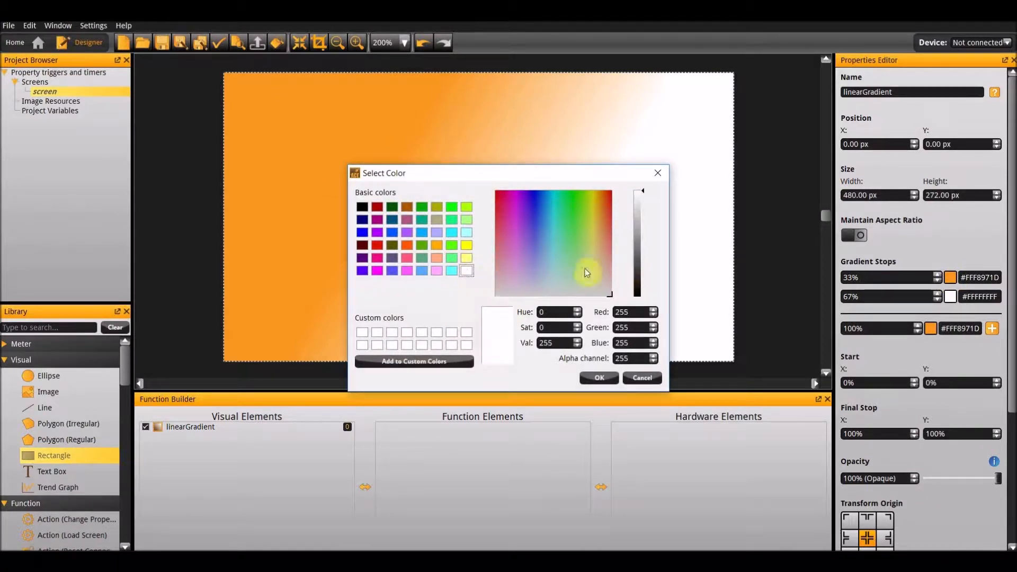
click(638, 220)
click(593, 378)
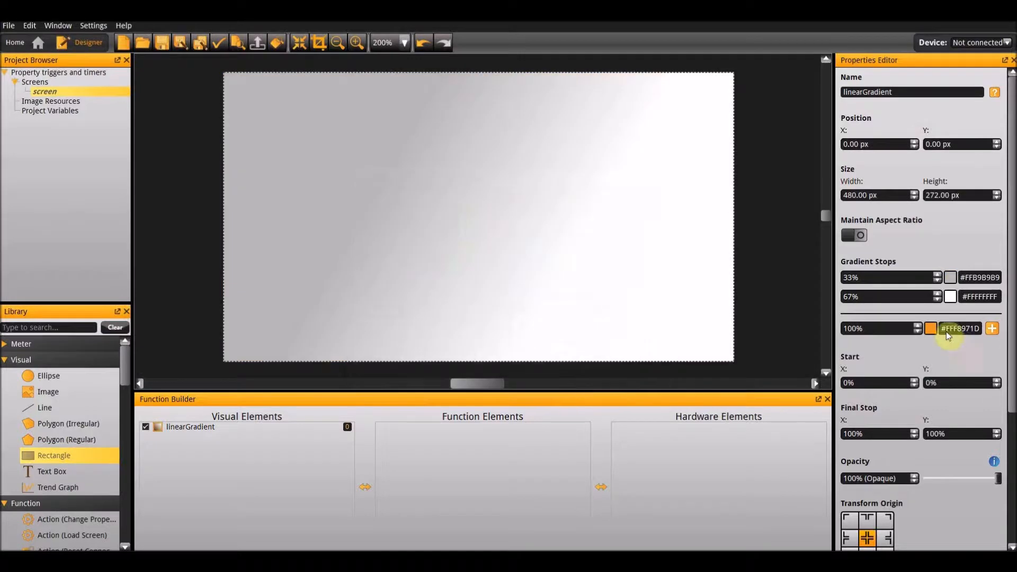
click(950, 297)
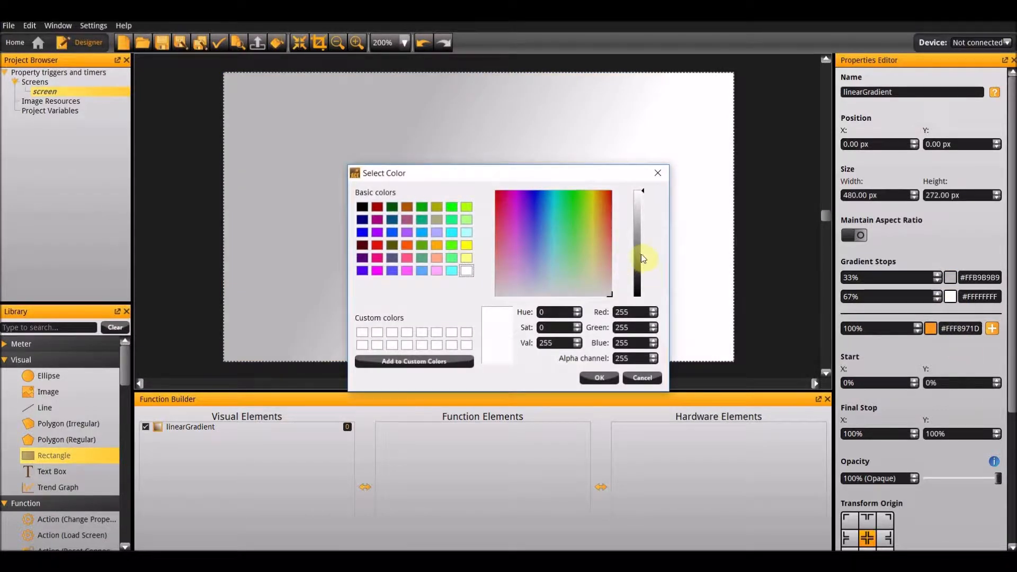
click(639, 251)
click(601, 377)
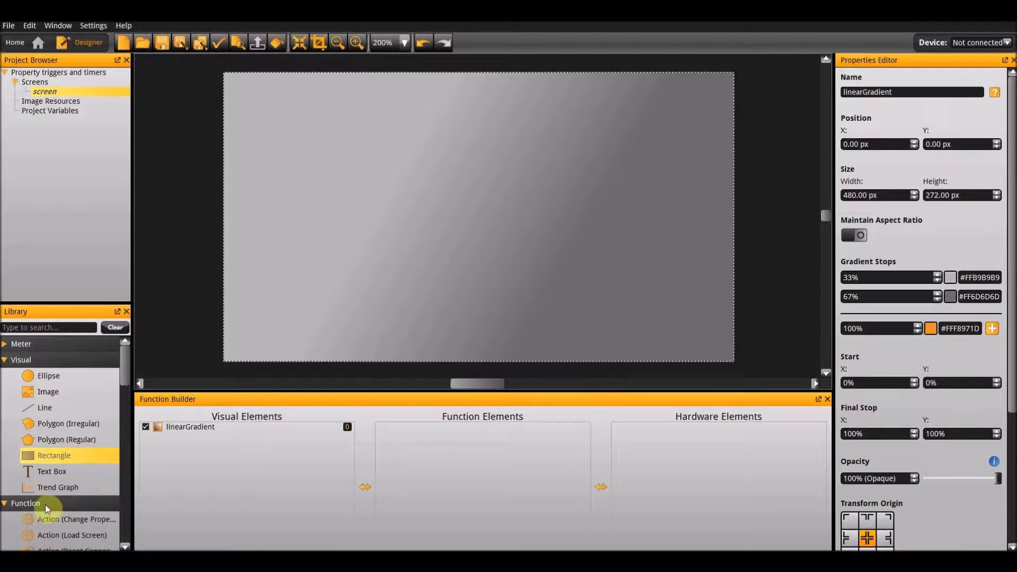
Add a text box to the screen and replace its text with "General Timer".
double_click(43, 476)
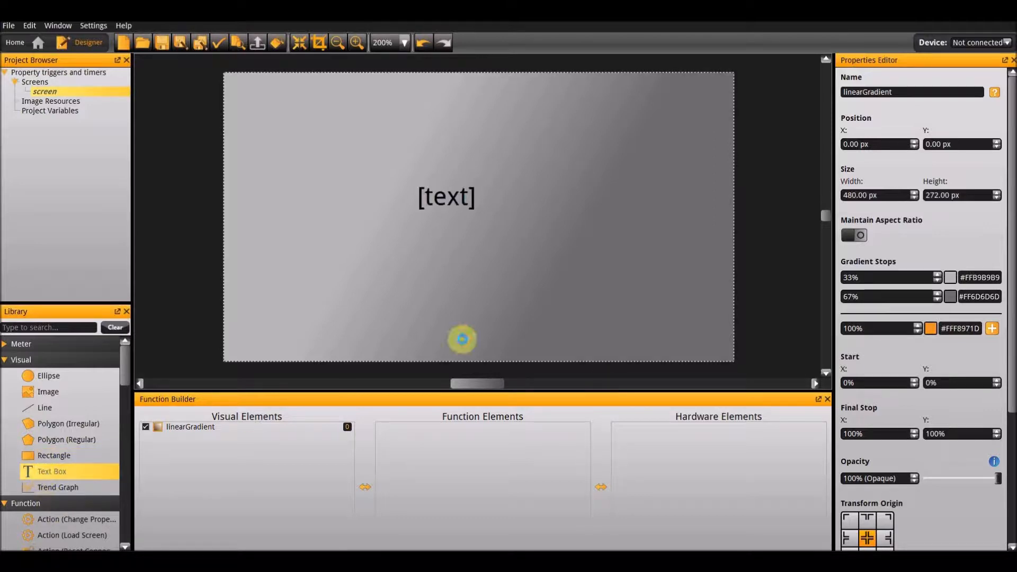
click(493, 226)
click(844, 289)
key(BackSpace)
key(BackSpace)
key(BackSpace)
key(BackSpace)
key(BackSpace)
key(BackSpace)
text(Gernall)
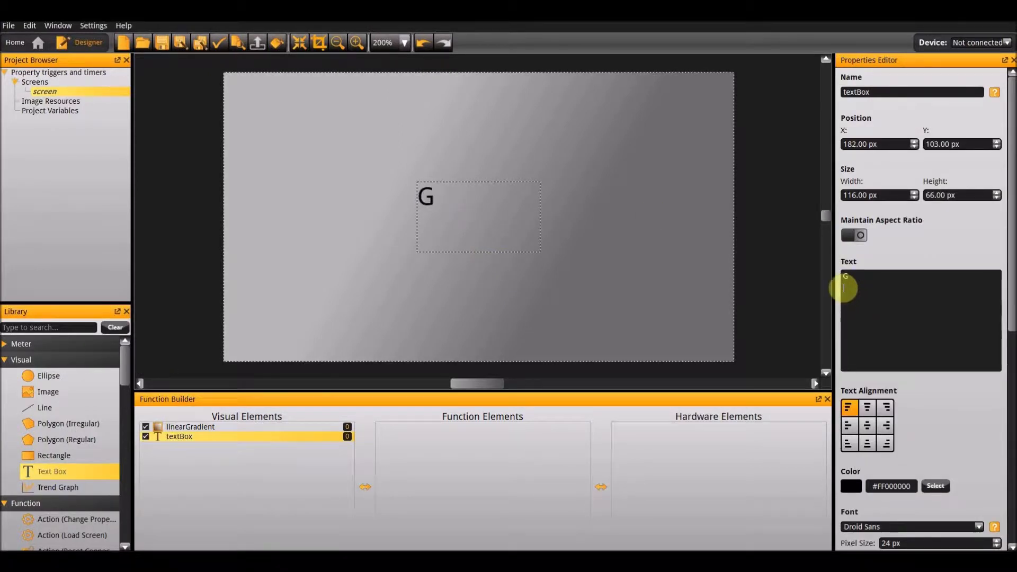
key(BackSpace)
key(BackSpace)
key(BackSpace)
key(BackSpace)
key(BackSpace)
text(neral Timer)
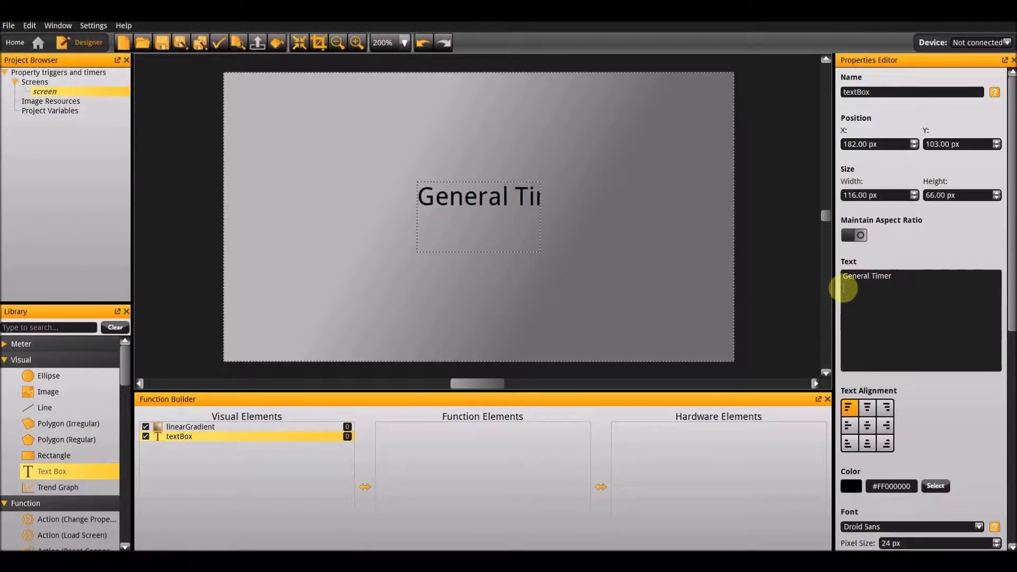
Make the "General Timer" text bold and resize its box to fit the text, about 29 px high.
drag(541, 220, 587, 223)
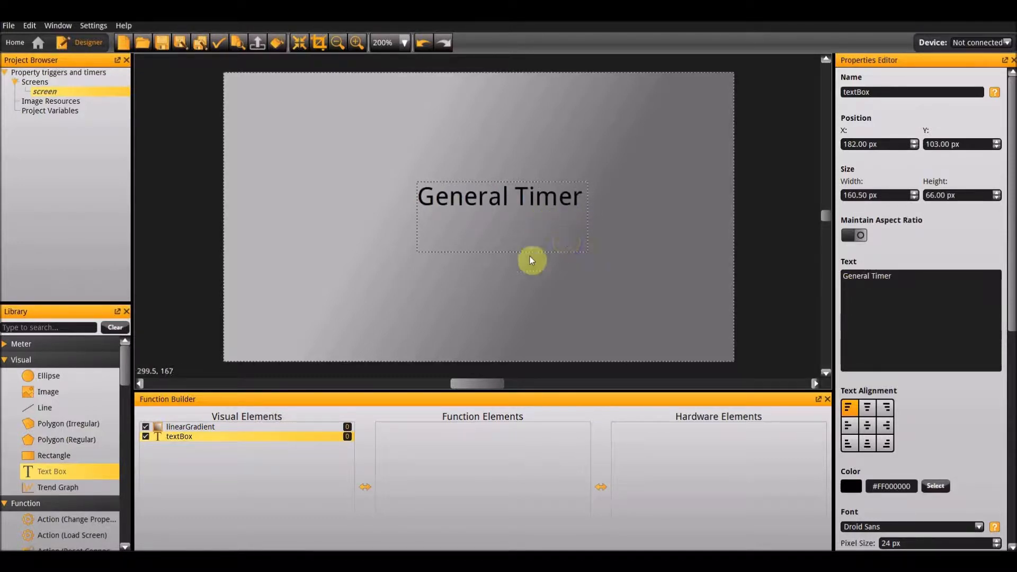
drag(511, 251, 505, 213)
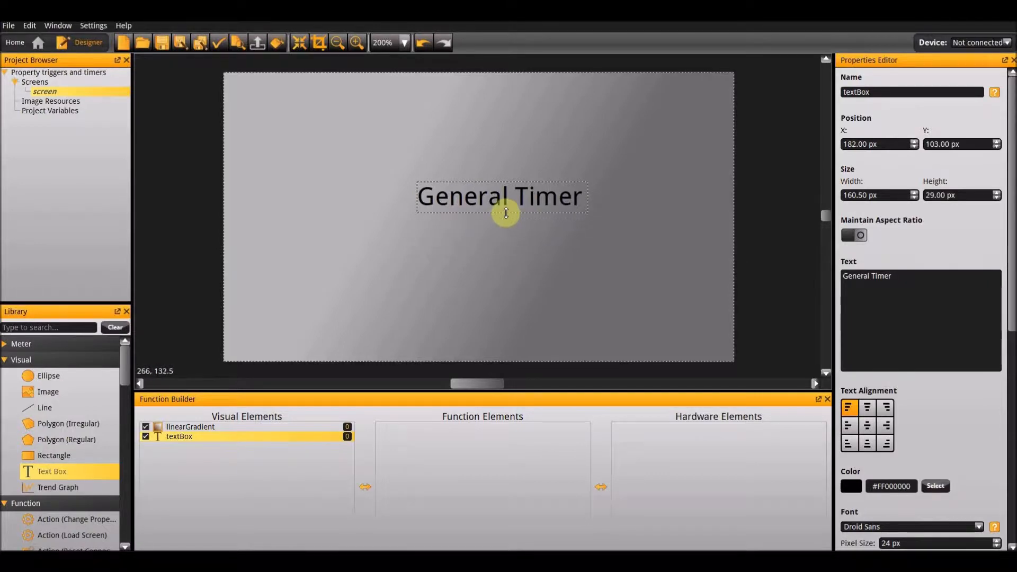
scroll(881, 487, down, 5)
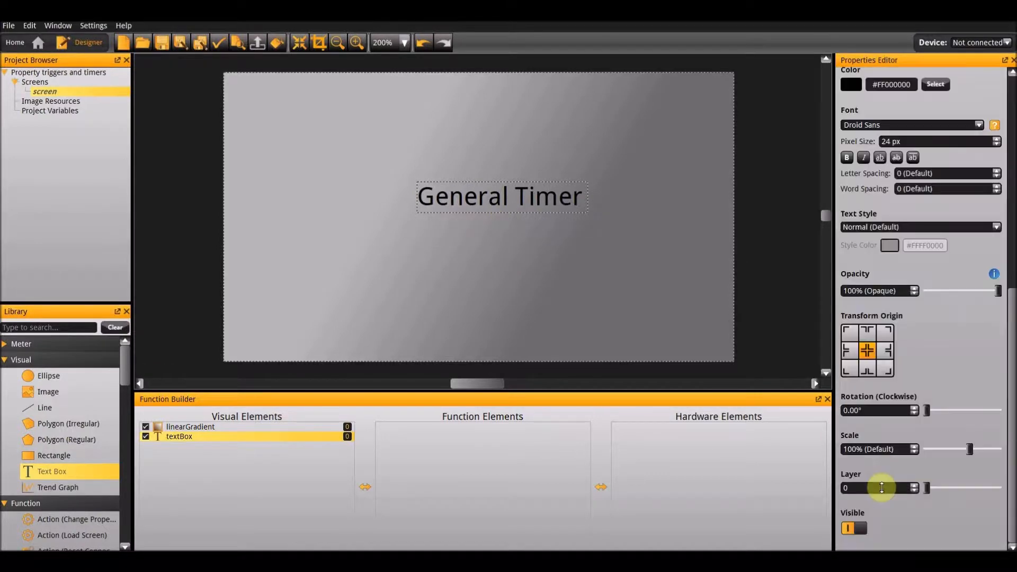
click(847, 157)
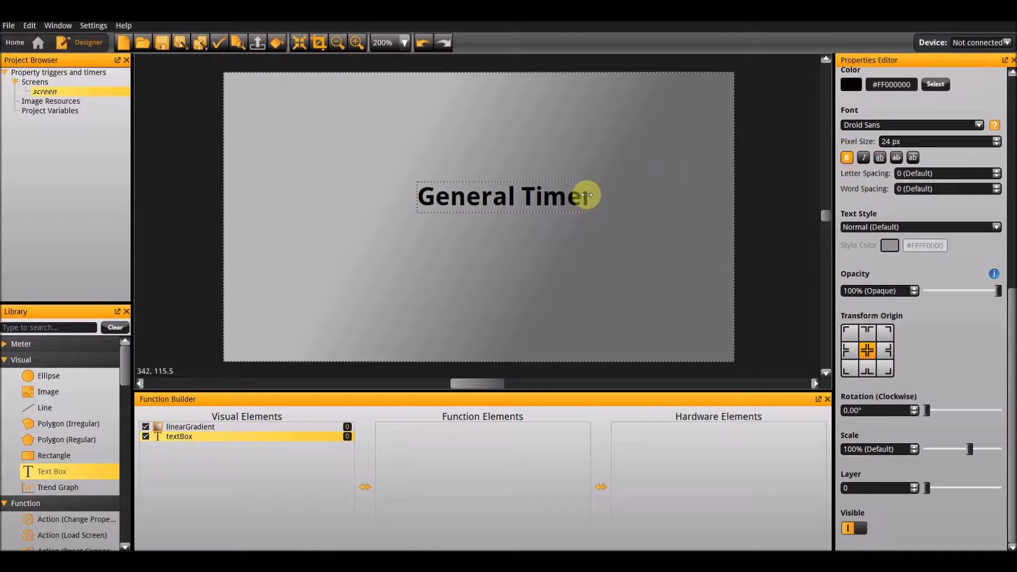
drag(588, 197, 609, 201)
Align the "General Timer" text box to the screen's center, then to its top edge.
right_click(531, 200)
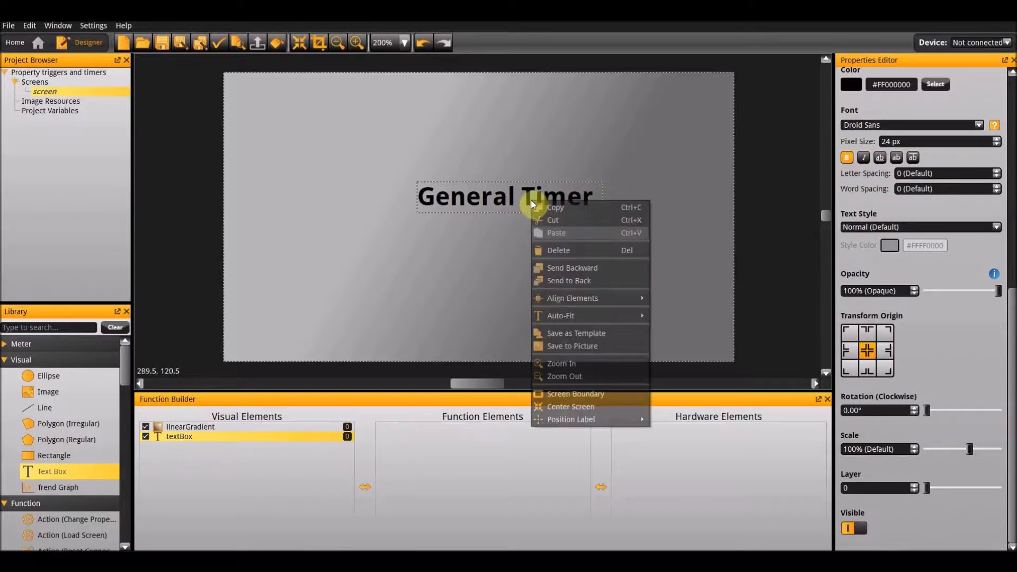
mouse_move(600, 299)
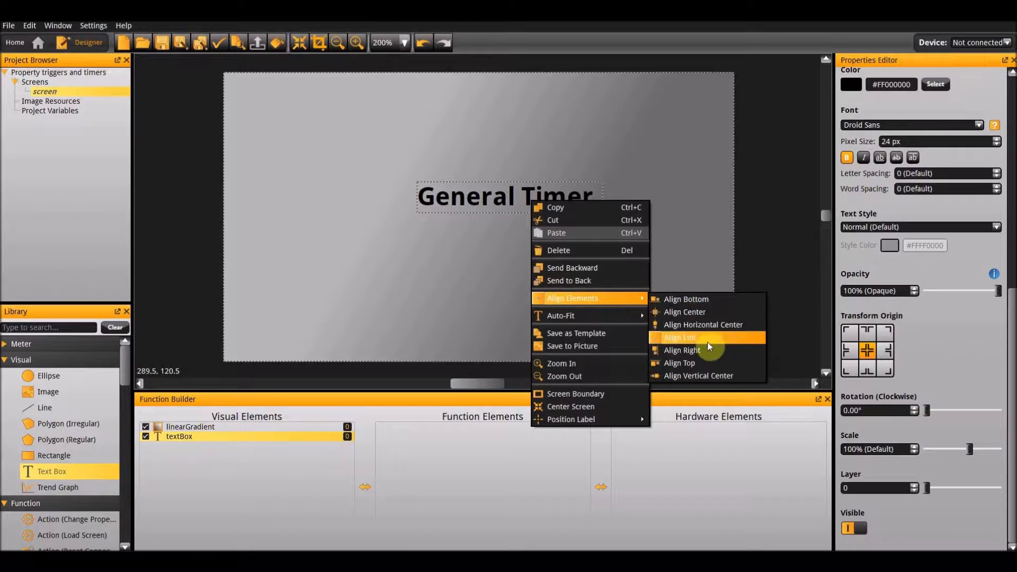
click(701, 318)
right_click(481, 218)
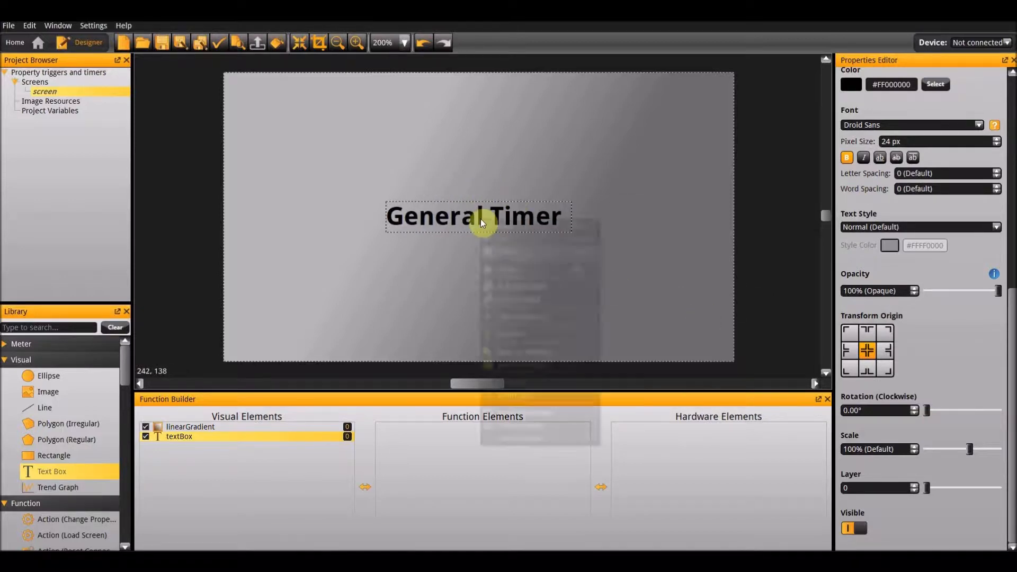
mouse_move(523, 316)
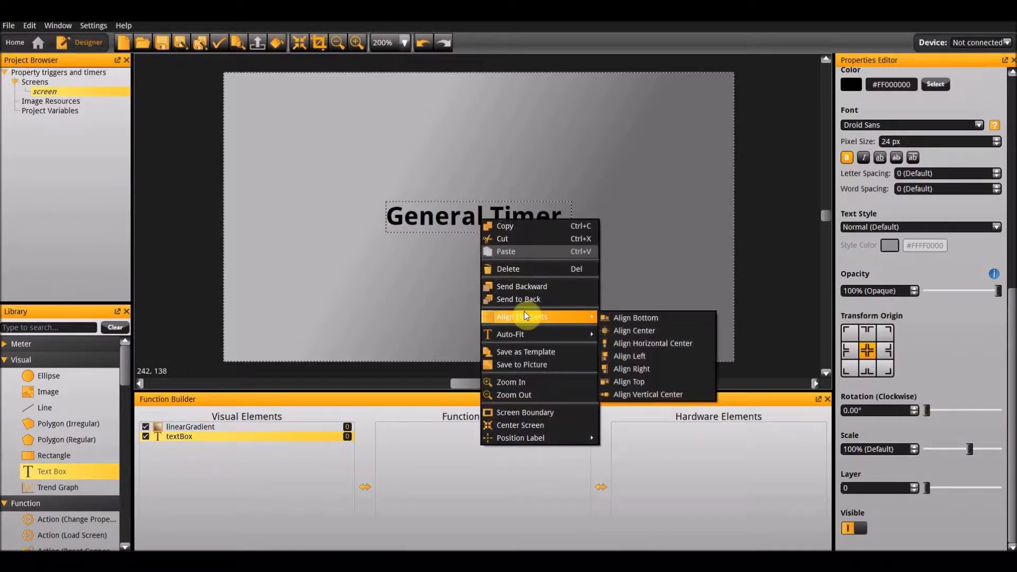
click(656, 382)
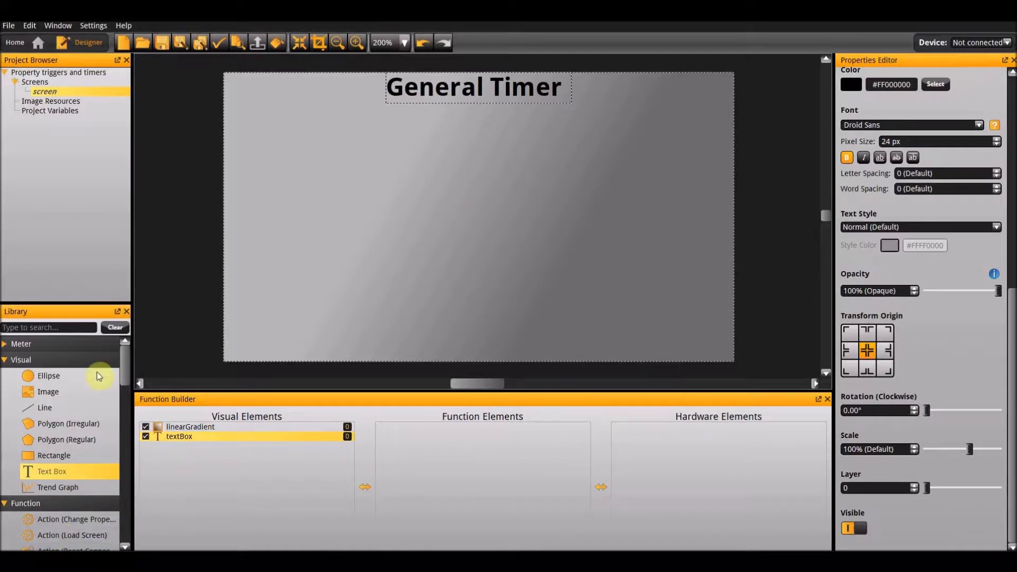
Add a new rectangle and set its size to 160 px wide and 90 px high.
double_click(56, 459)
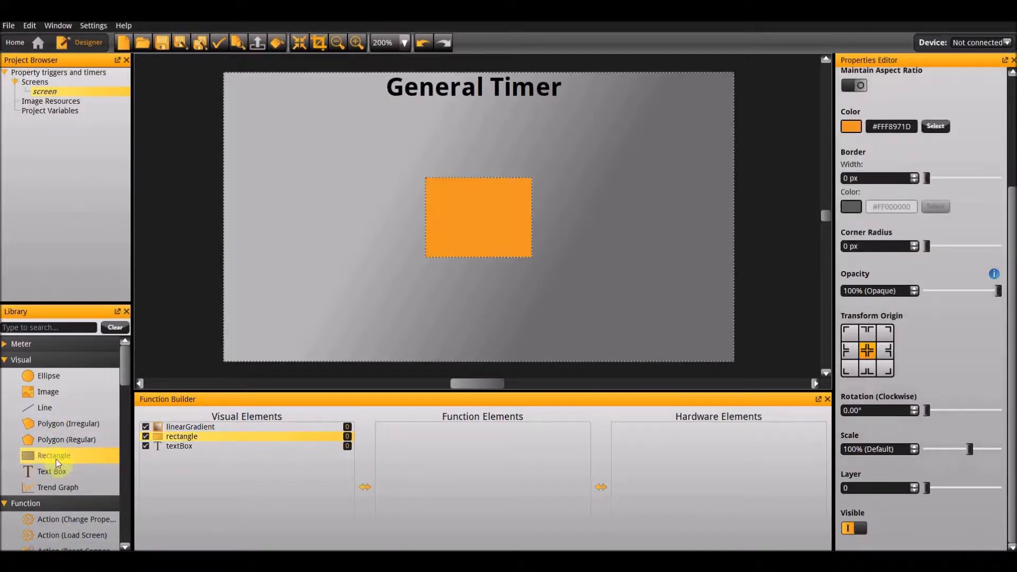
scroll(857, 170, up, 5)
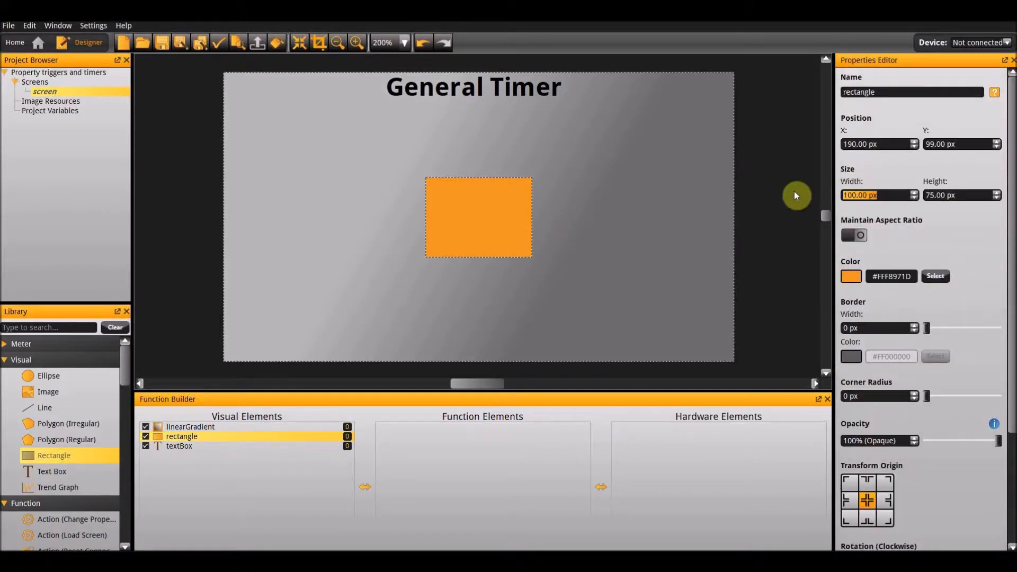
text(160)
key(Tab)
text(90)
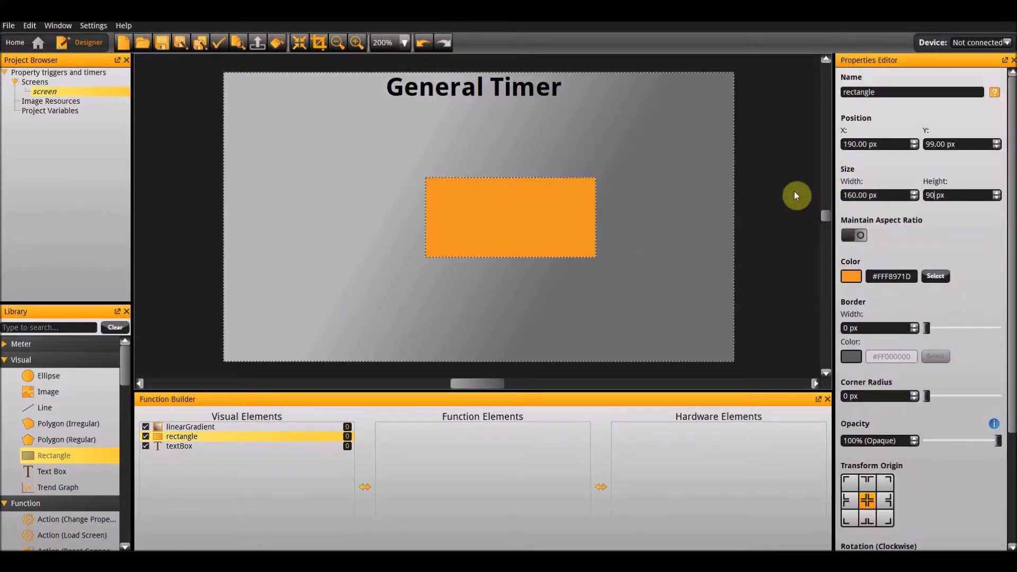
key(Return)
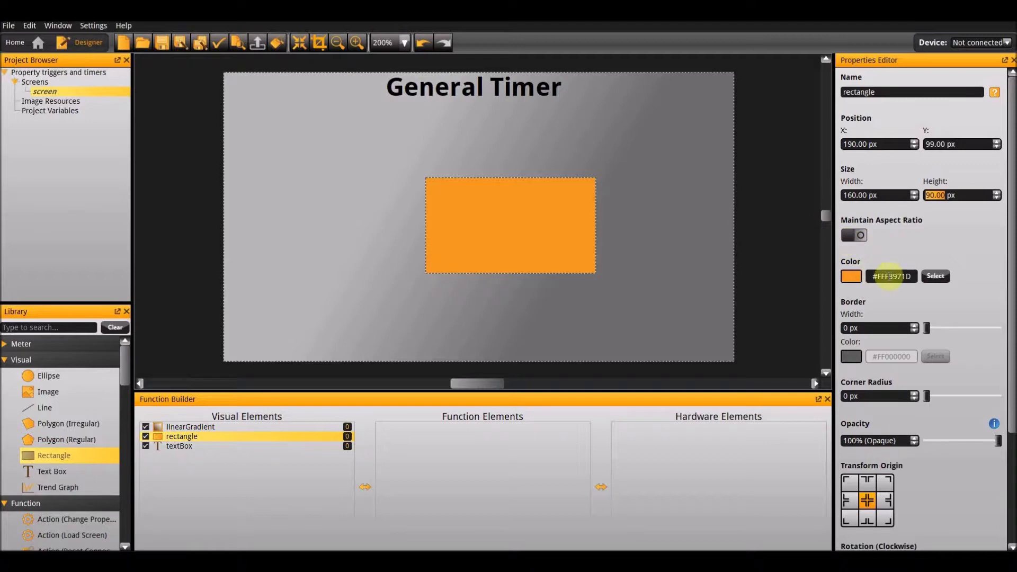
Colour the new rectangle light grey #FFBFBFBF and set its corner radius to 10 px.
click(843, 276)
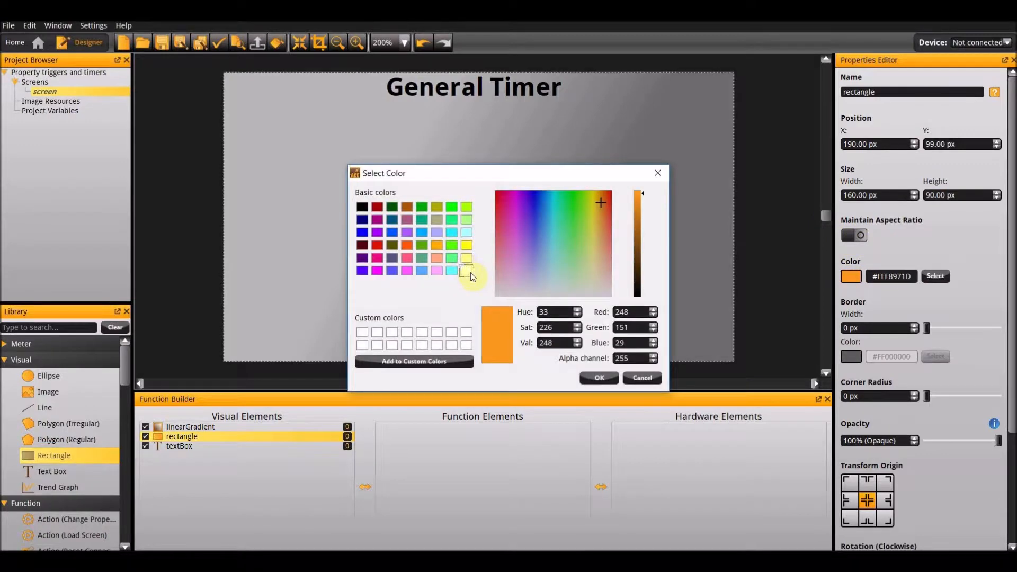
click(466, 270)
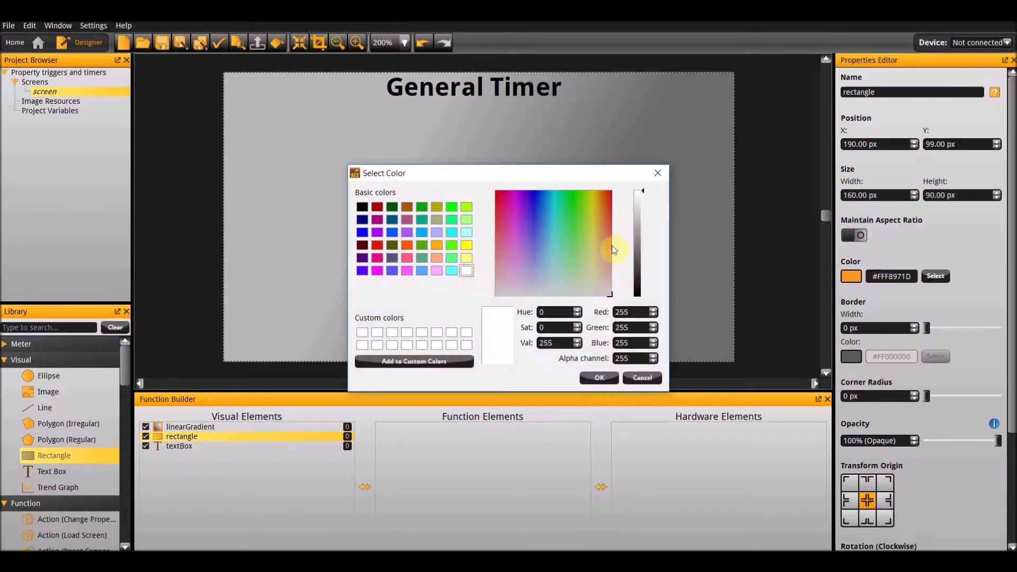
click(638, 217)
click(600, 378)
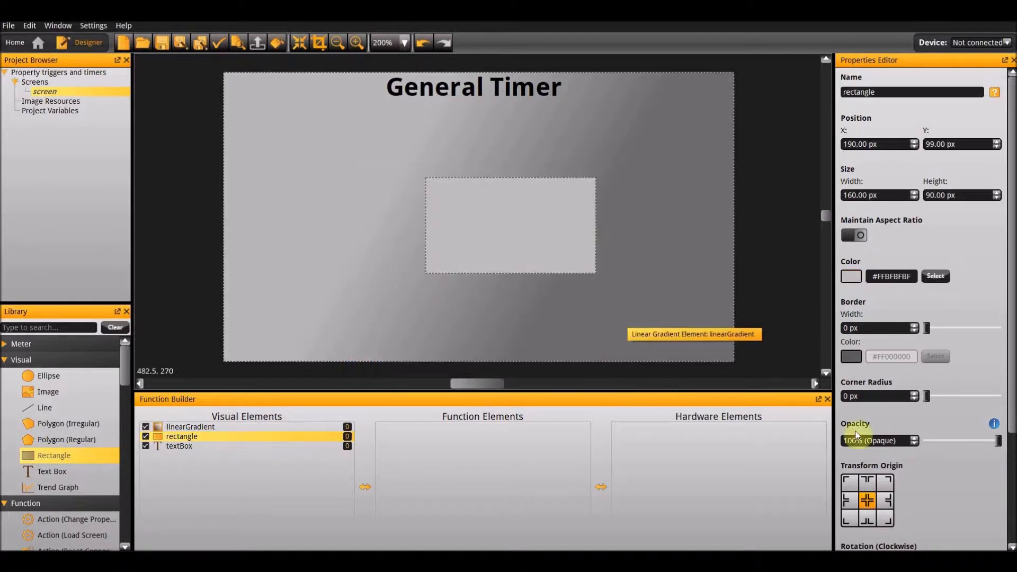
text(10)
key(Return)
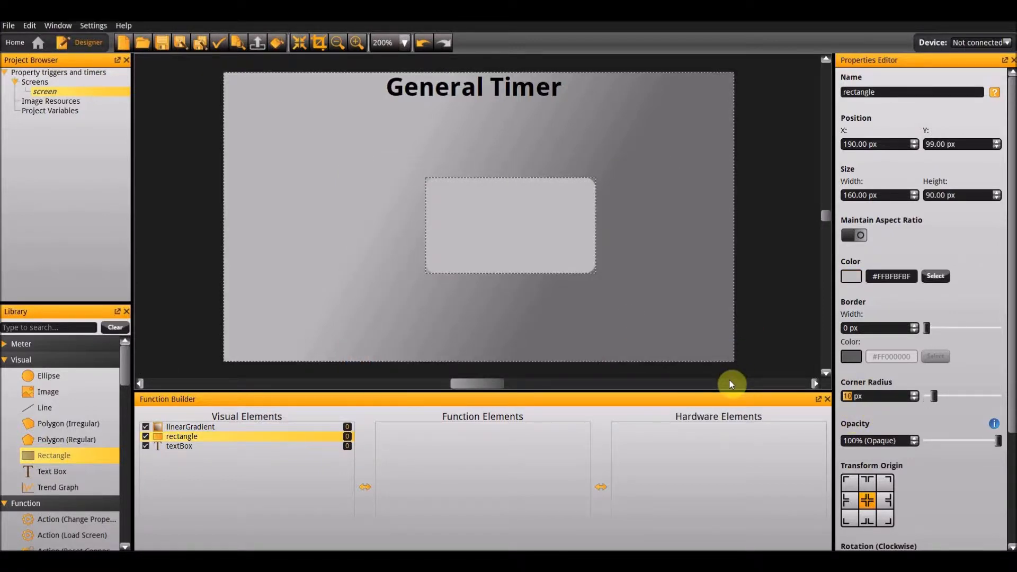
Align the light grey rounded rectangle to the center of the screen.
right_click(547, 267)
mouse_move(600, 365)
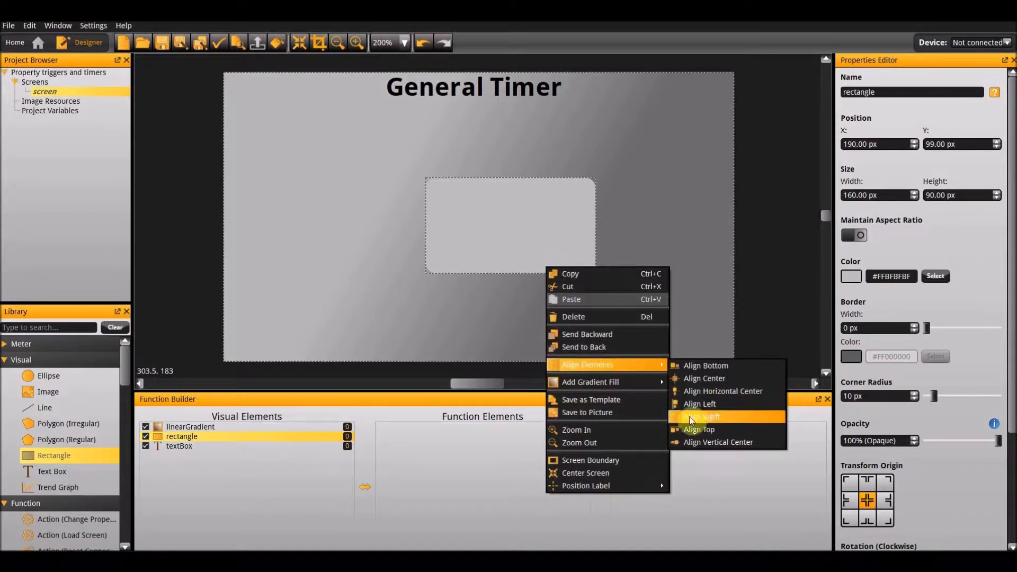
click(700, 380)
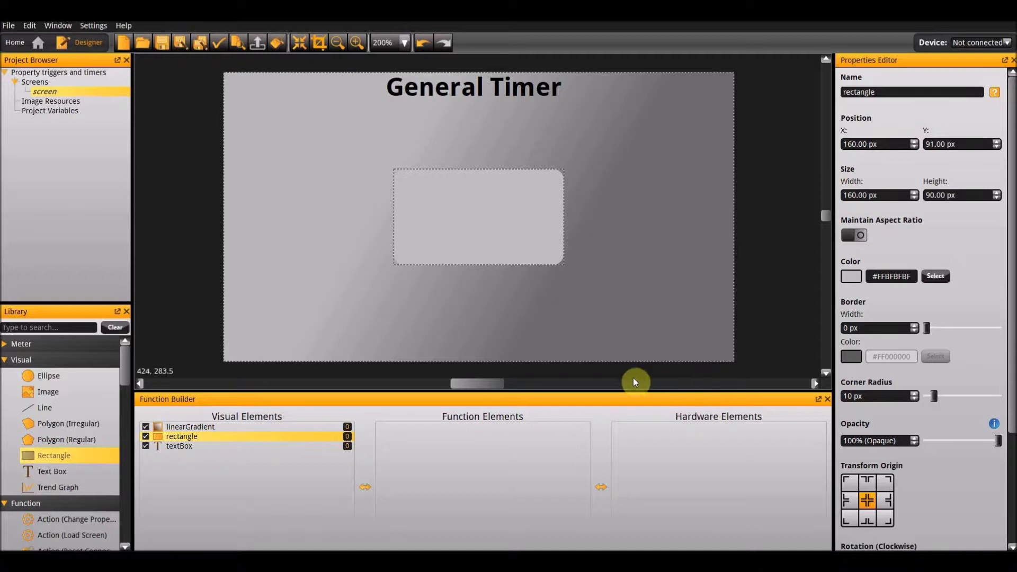
Add a new text box over the rounded rectangle and set its size to 160 px wide and 90 px high.
drag(61, 476, 472, 214)
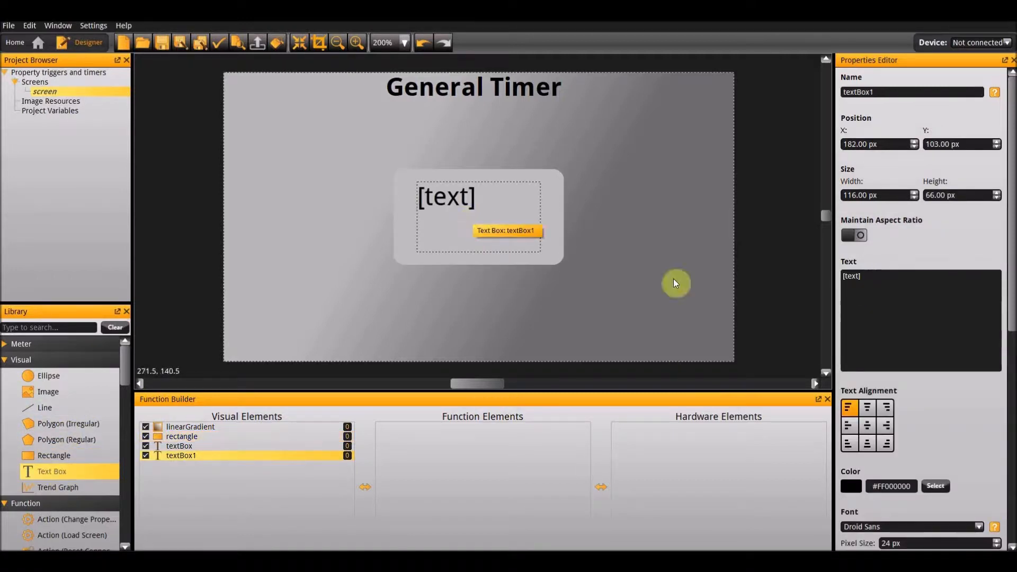
scroll(910, 477, down, 3)
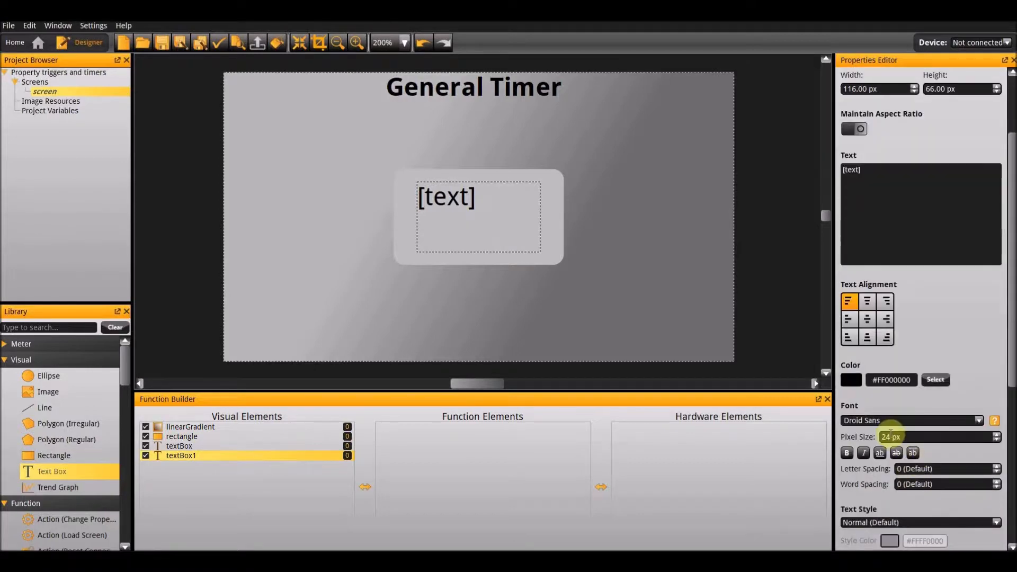
scroll(909, 165, up, 3)
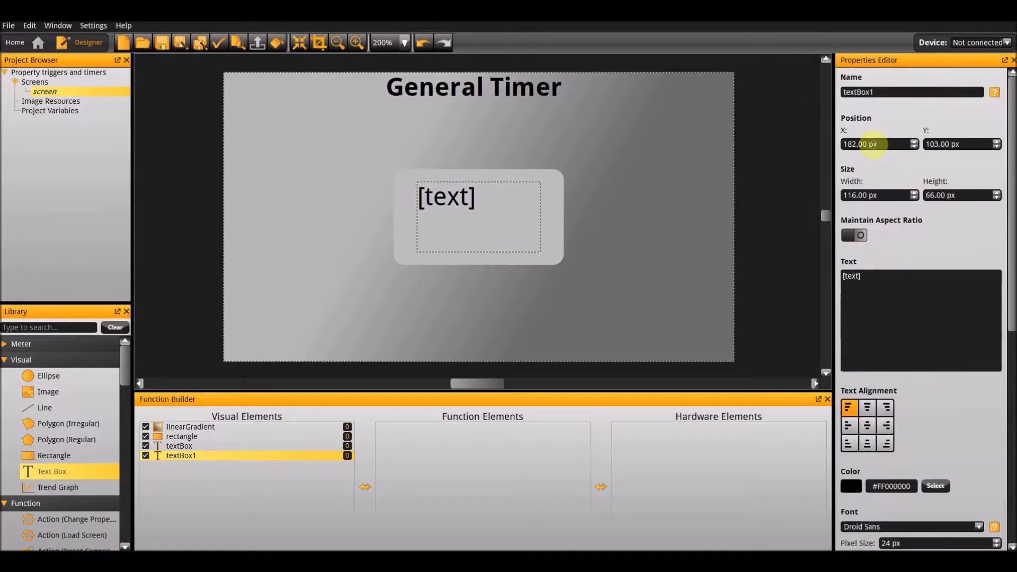
click(890, 195)
text(160)
key(Tab)
text(90)
key(Return)
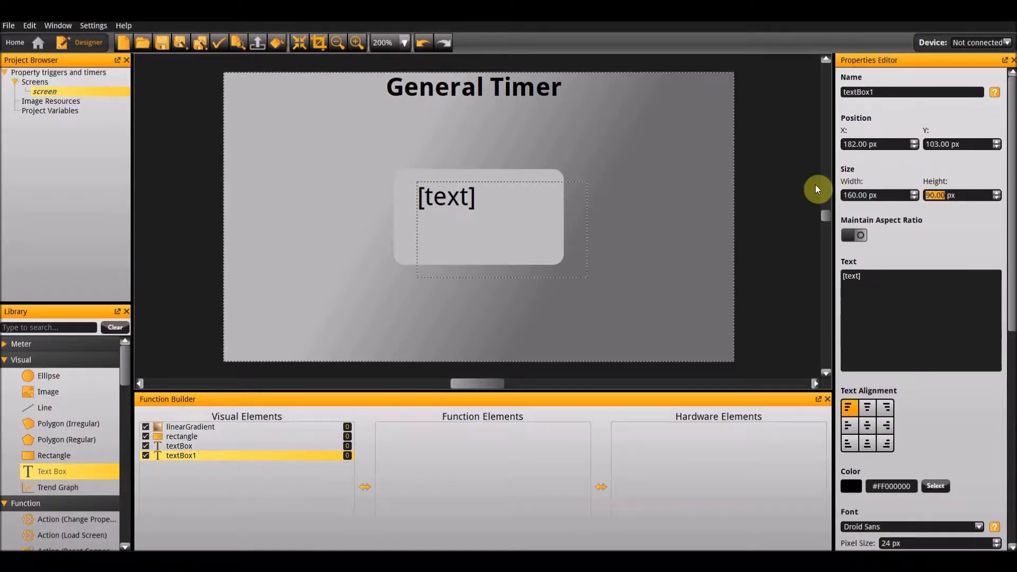
Align the new text box to the screen's center and center its text horizontally and vertically.
right_click(498, 237)
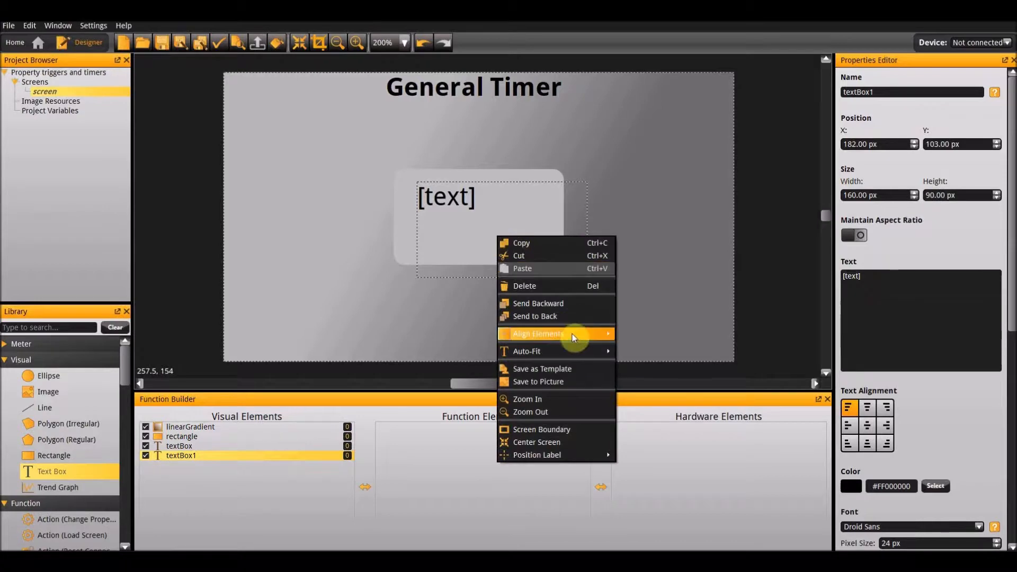
mouse_move(572, 333)
click(660, 351)
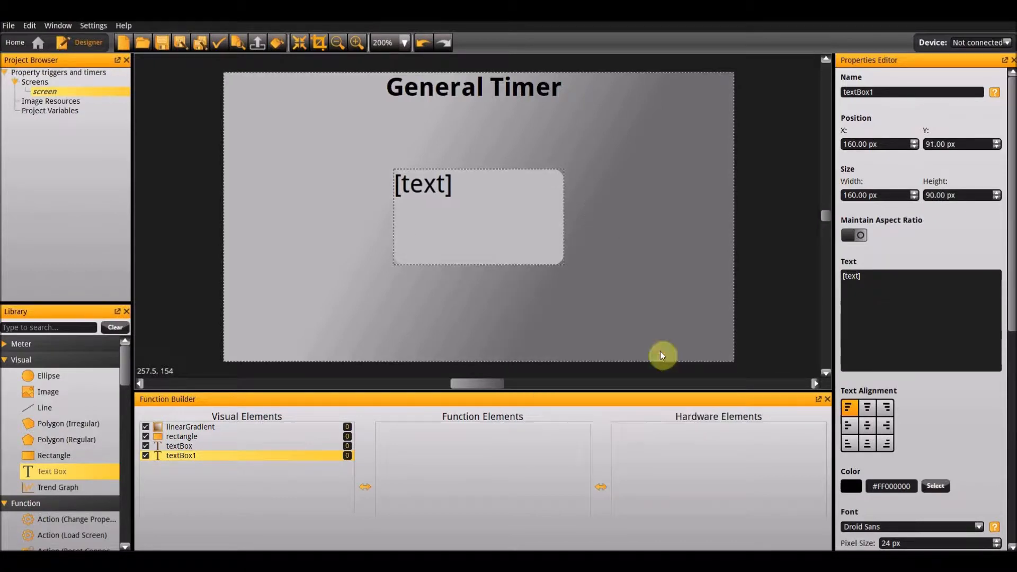
click(869, 426)
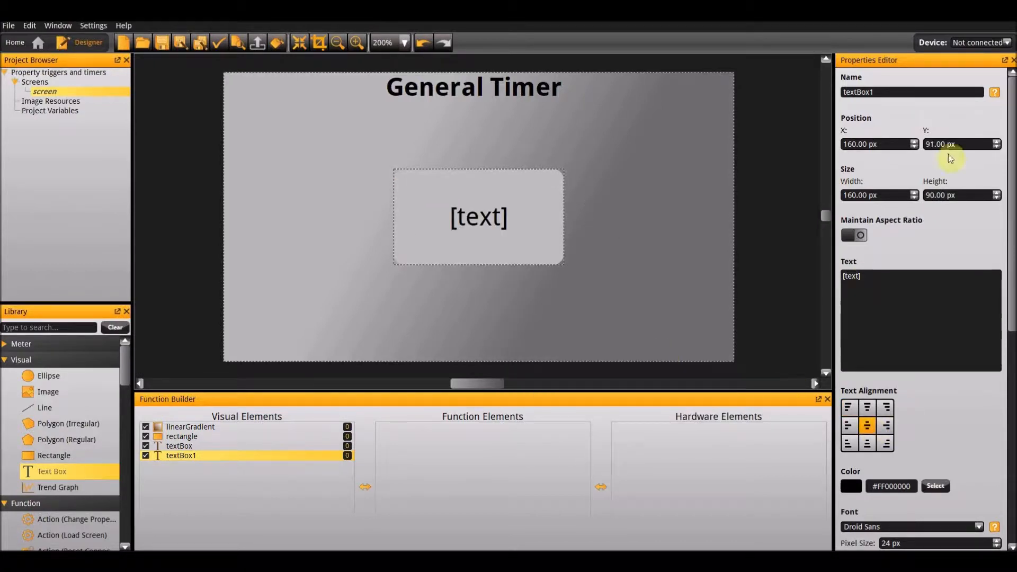
Rename the text box in the rounded panel as time_text.
double_click(909, 92)
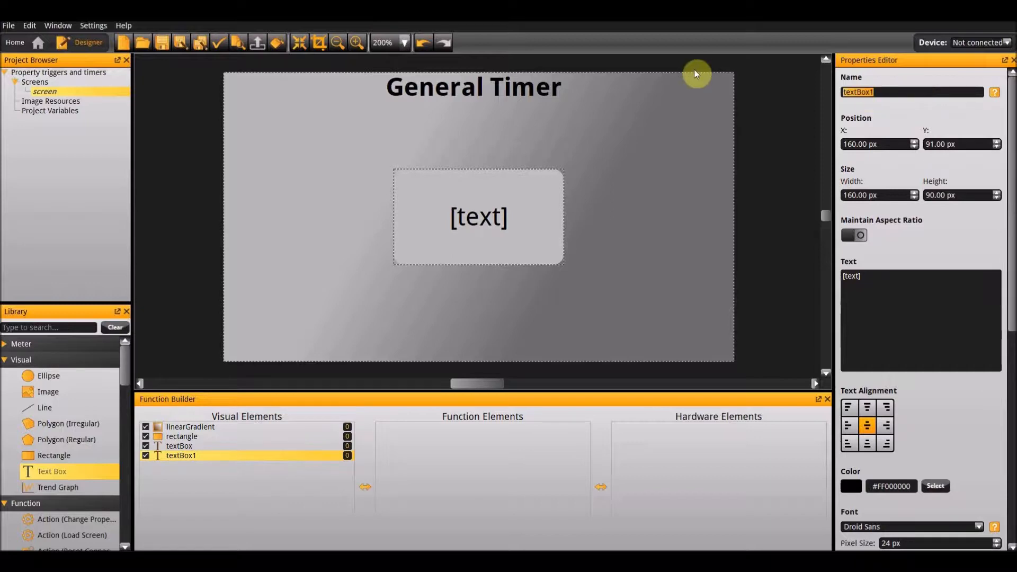
text(time_text)
key(Return)
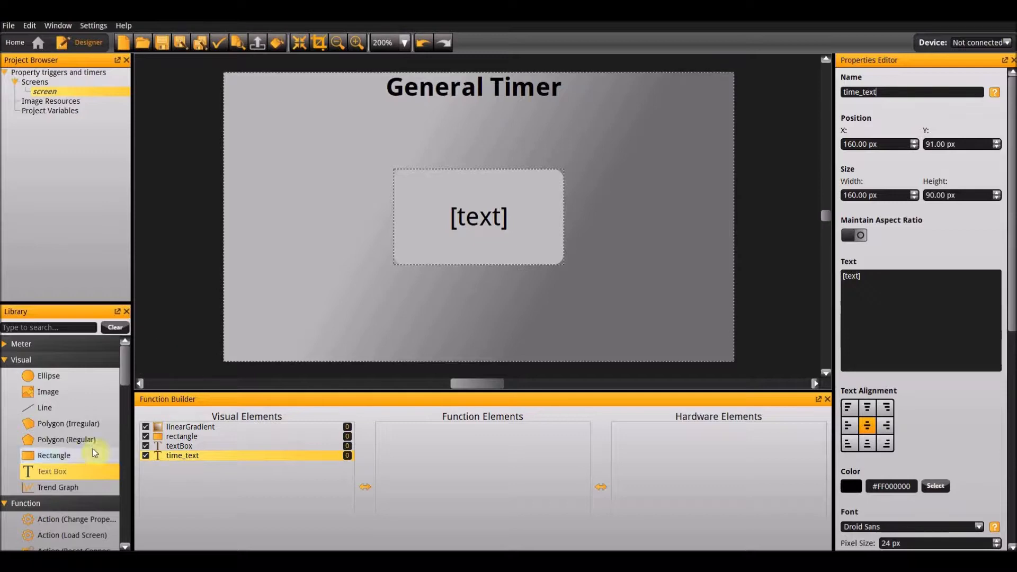
Add a Date & Time Display function and assign time_text as its text element.
scroll(70, 432, down, 3)
scroll(70, 432, down, 5)
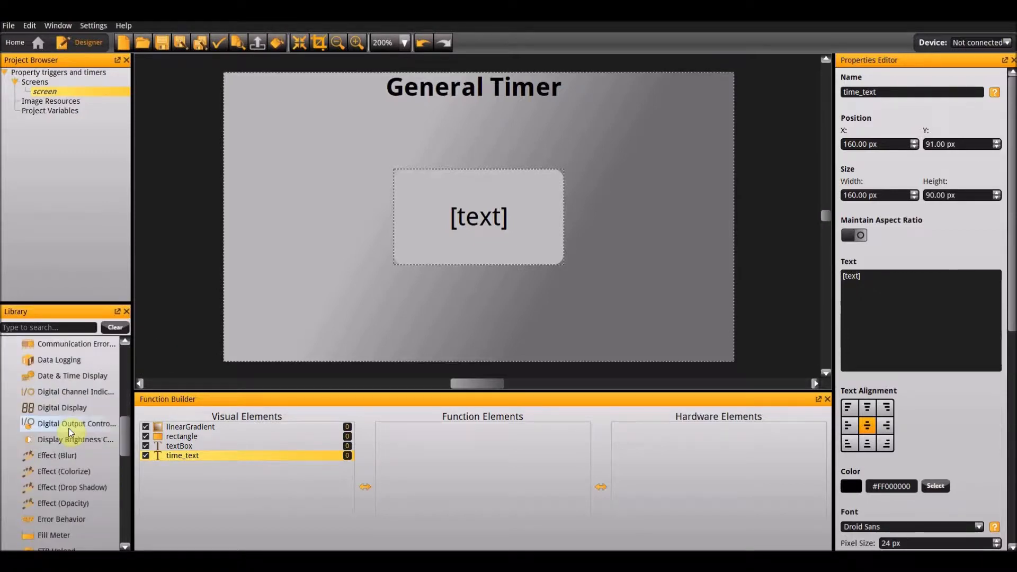
double_click(61, 380)
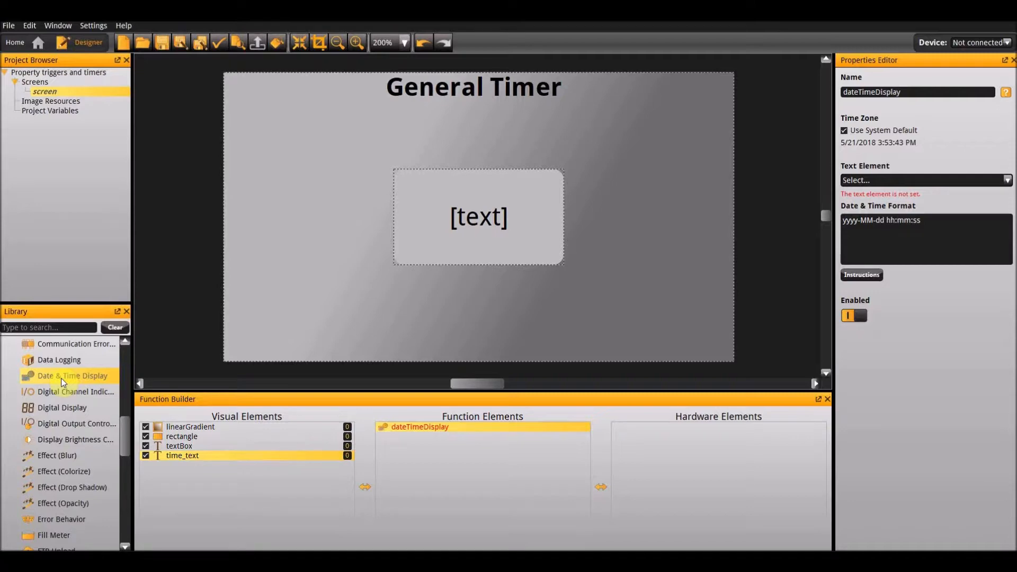
click(899, 181)
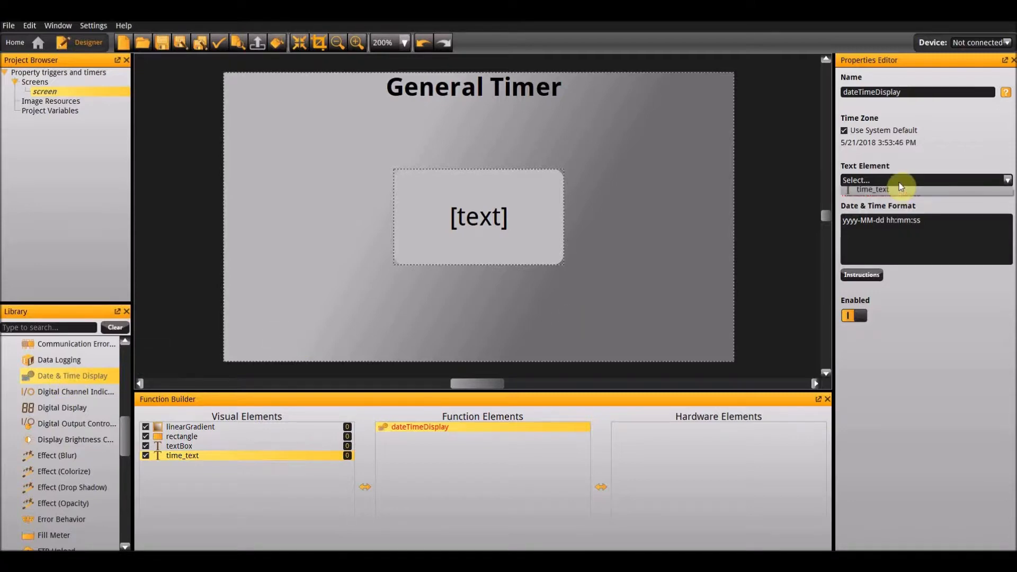
click(898, 212)
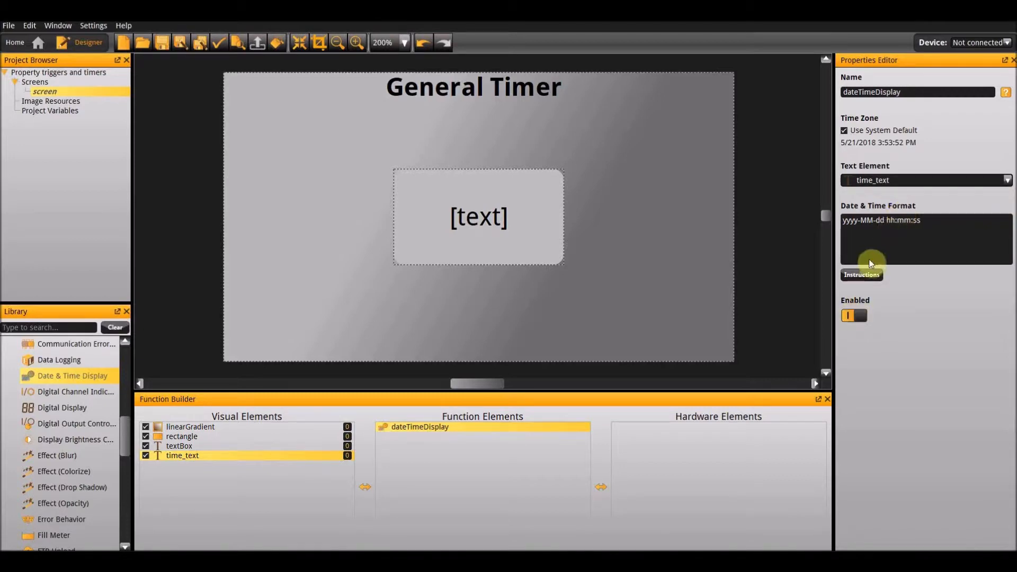
Set the date and time display's format string to "h:mm:ss A" and save it.
click(871, 276)
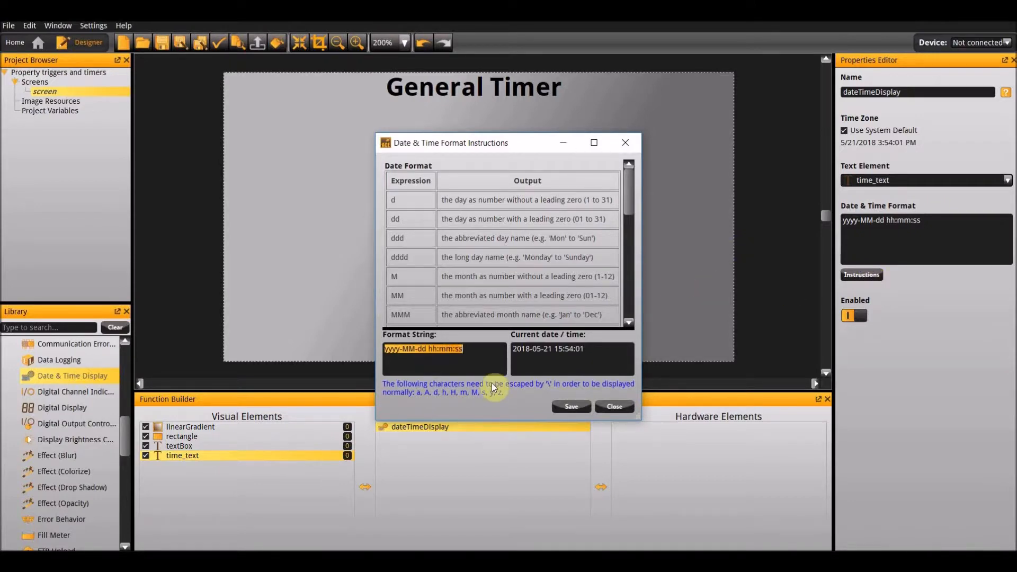
text(h:mm:ss A)
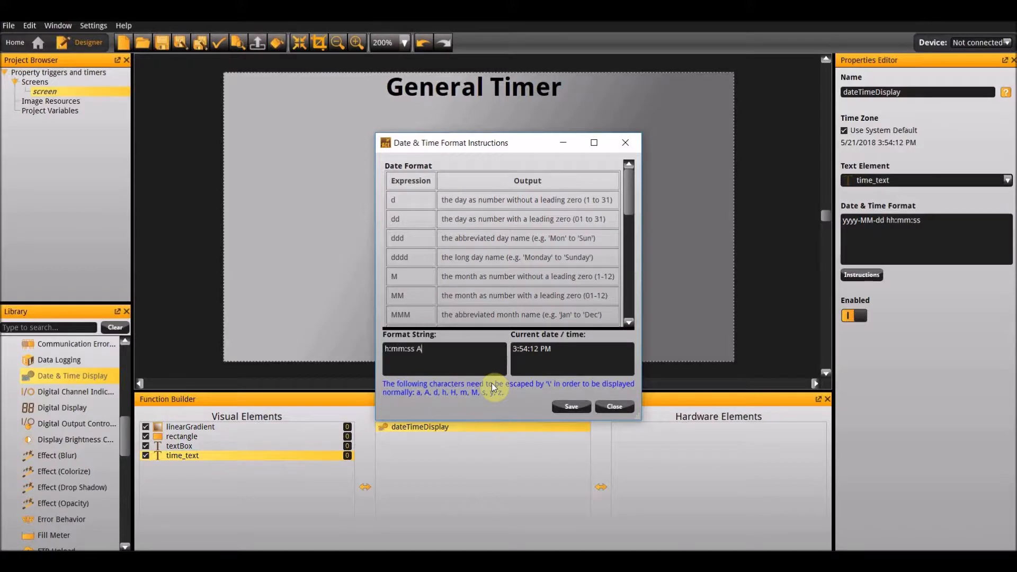
click(570, 407)
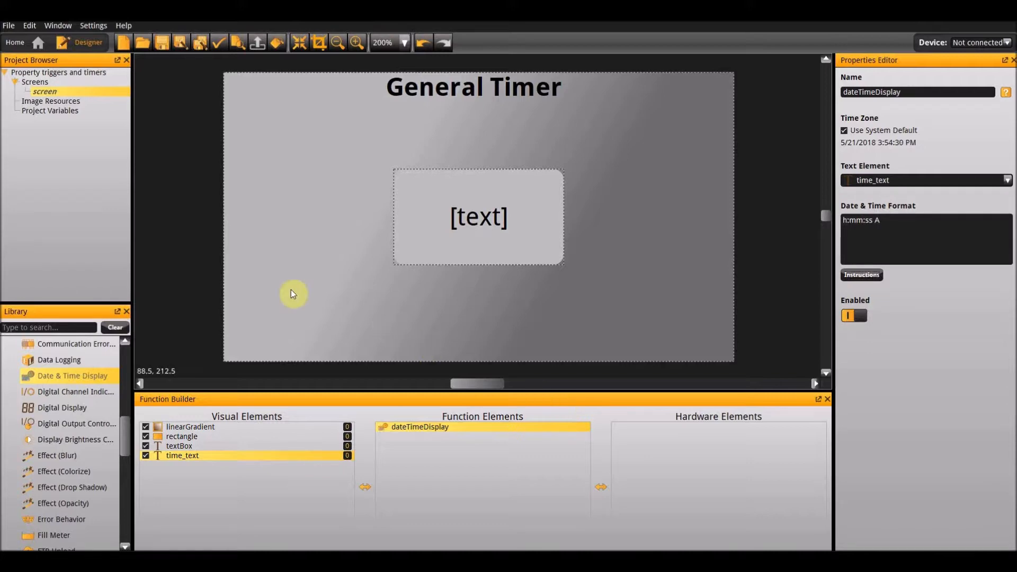
Add a second screen to the project and rename the original General Timer screen as timer_screen.
right_click(27, 85)
click(39, 93)
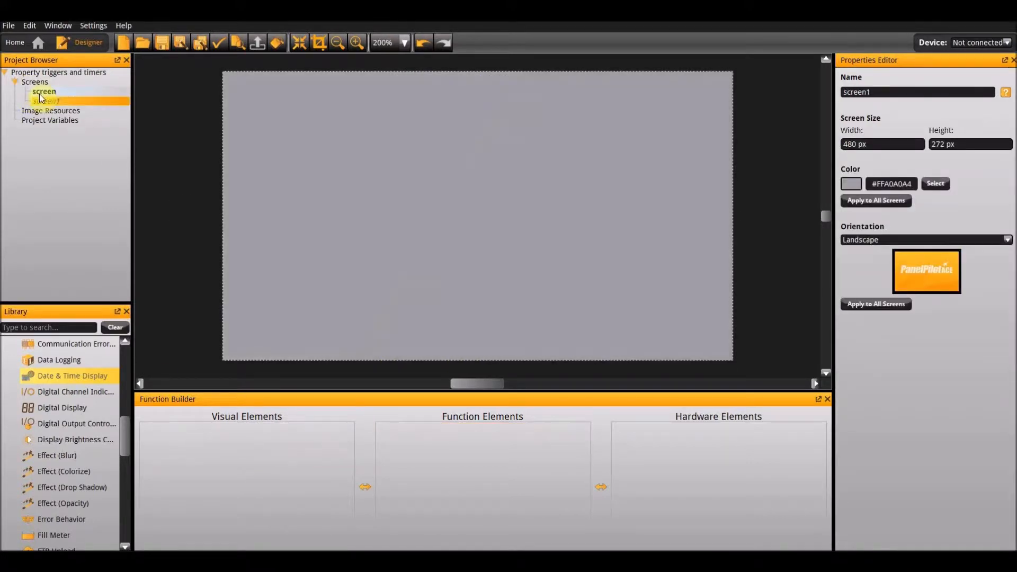
click(43, 93)
click(43, 94)
text(timer_sccre)
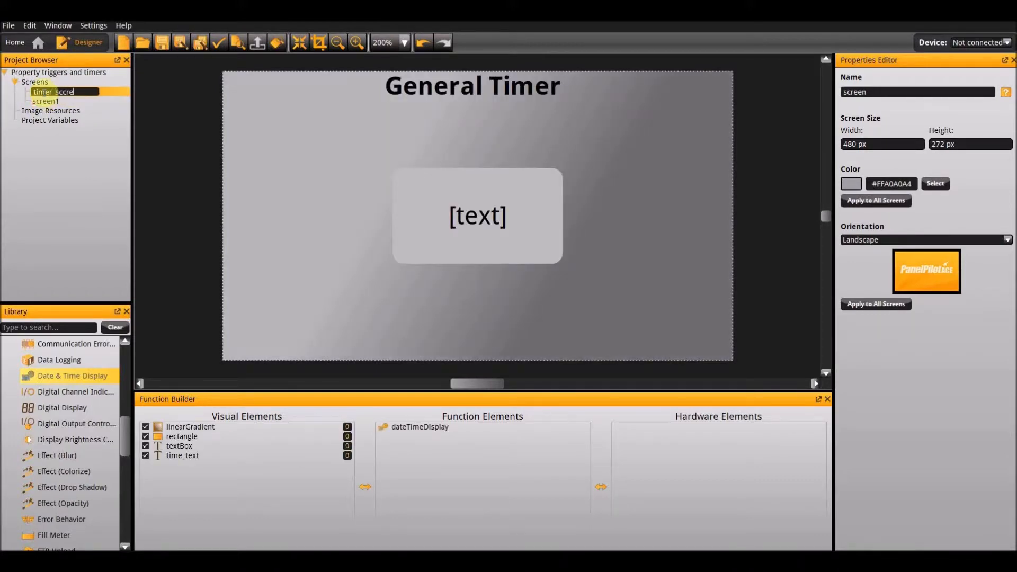
key(BackSpace)
key(BackSpace)
text(reen)
key(Return)
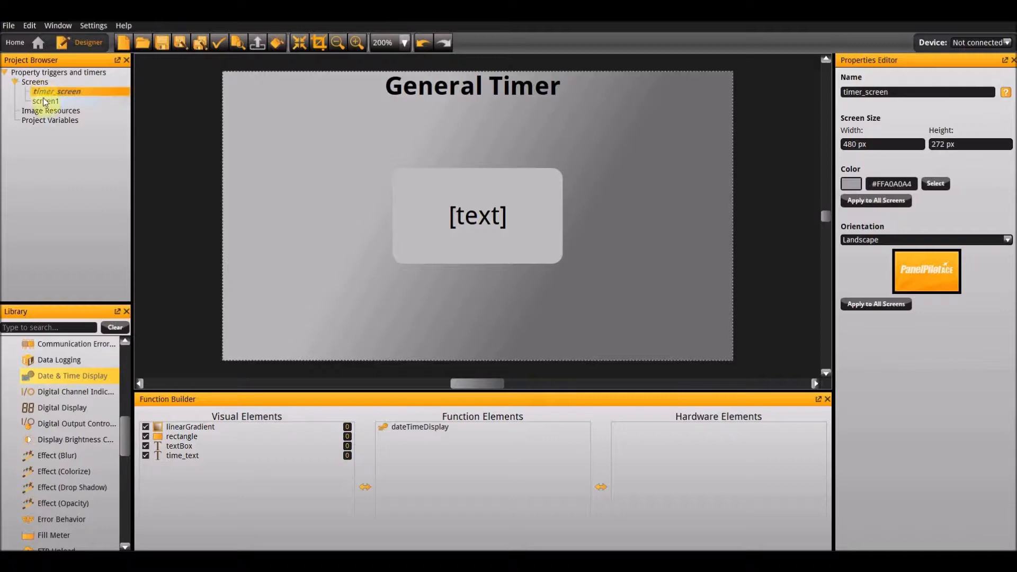
Rename the new blank screen as trigger_screen.
click(43, 100)
click(44, 101)
text(trigger_screen)
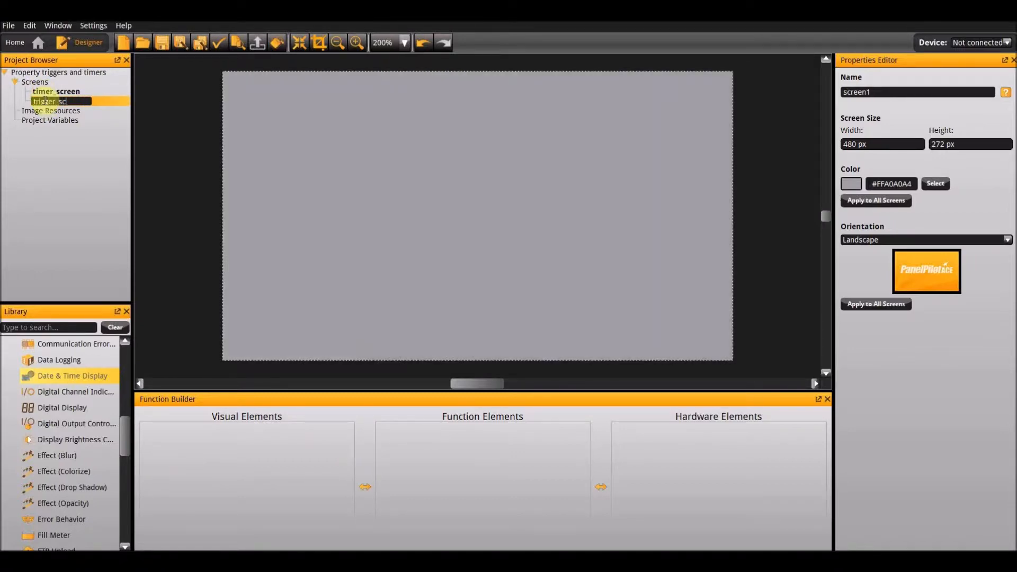
key(Return)
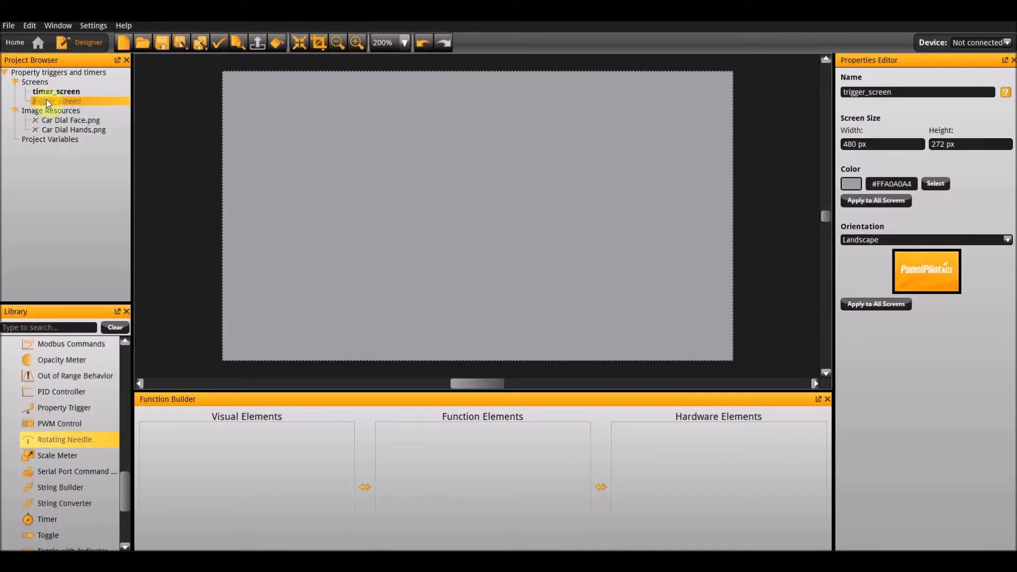
Add an Action (Load Screen) function to timer_screen and set it to load trigger_screen.
click(46, 94)
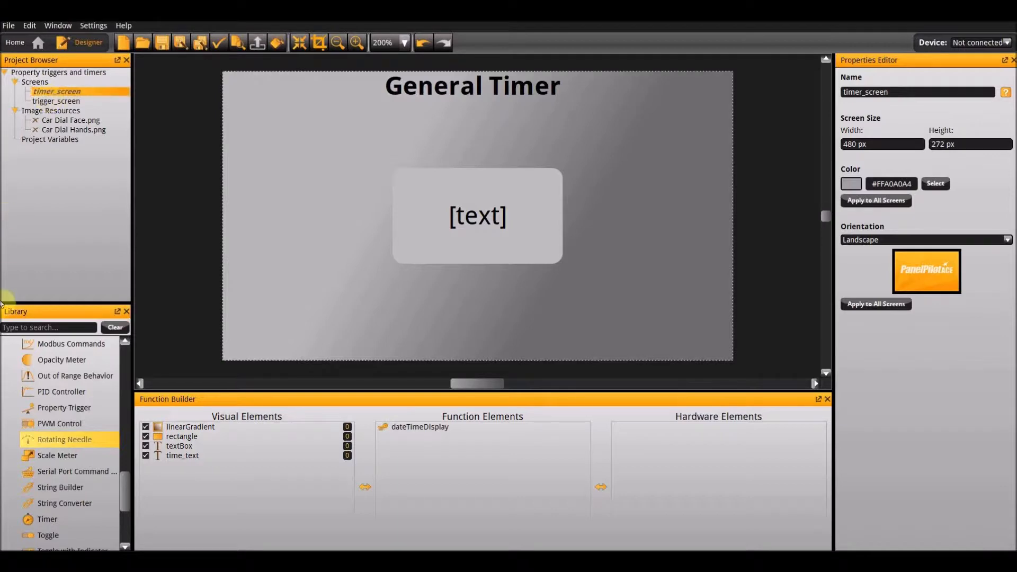
scroll(38, 413, up, 10)
scroll(37, 413, up, 7)
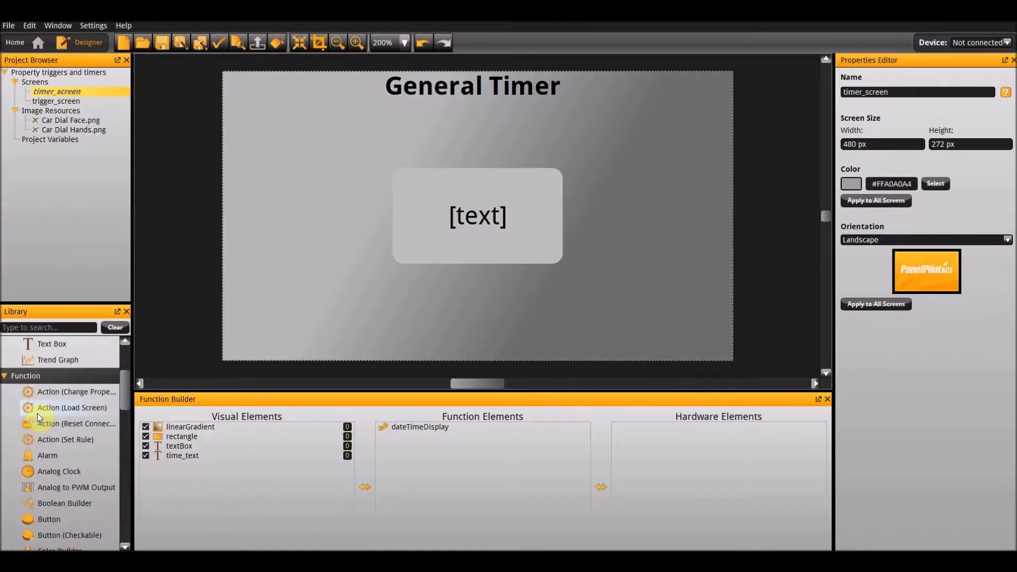
double_click(59, 407)
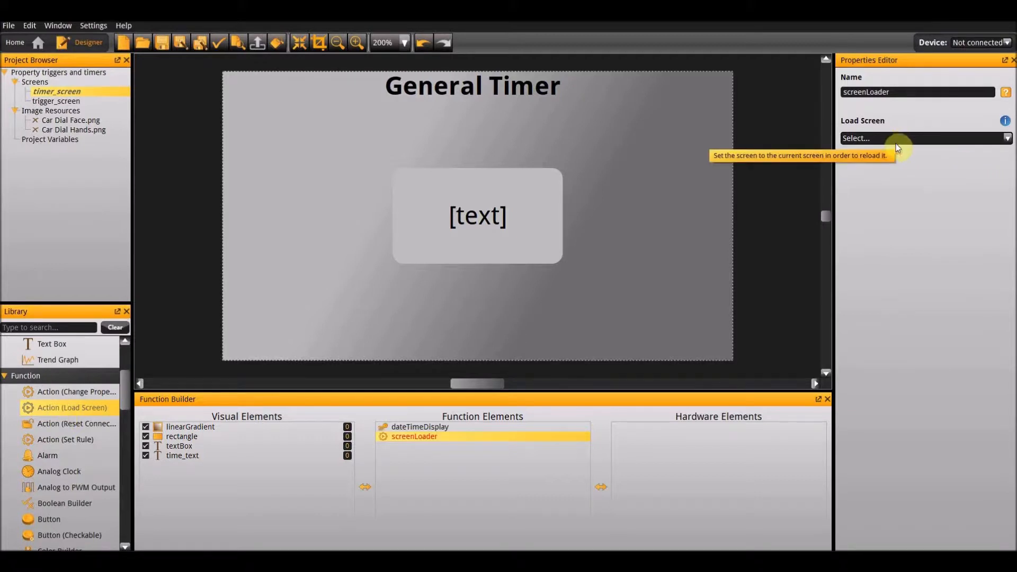
click(881, 142)
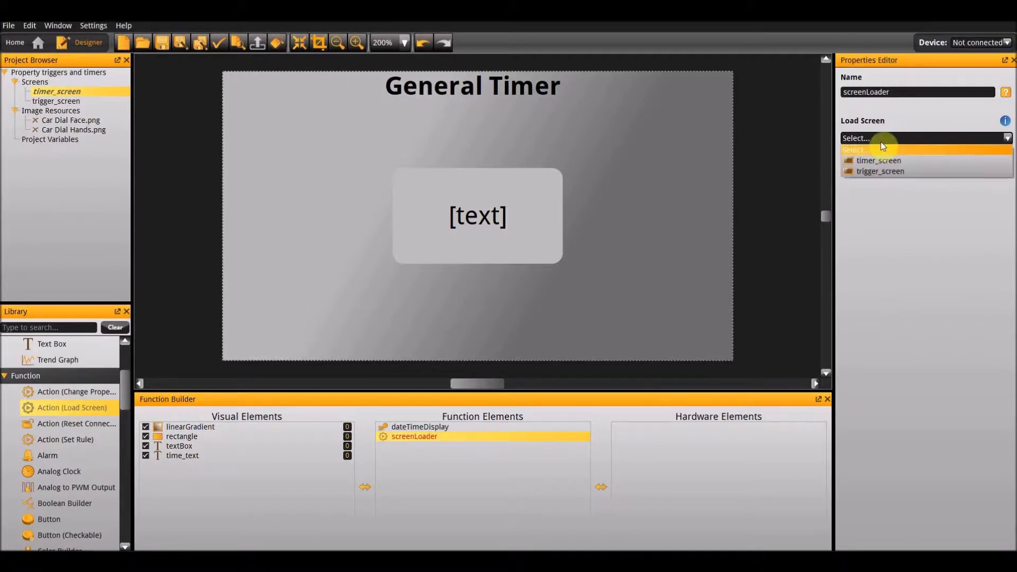
click(877, 171)
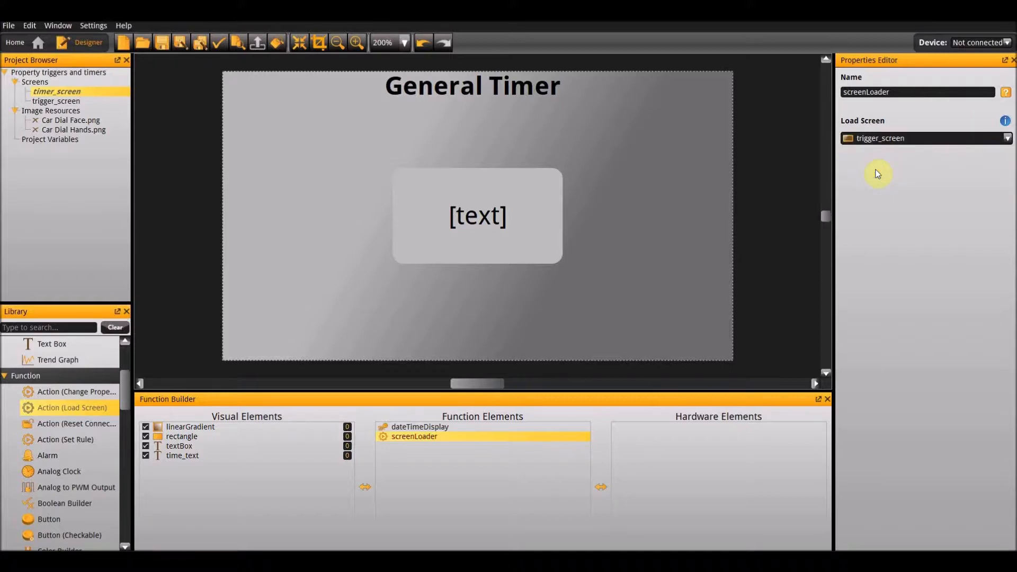
Add a Timer function to timer_screen and set its start delay to 3000 ms.
scroll(59, 460, down, 12)
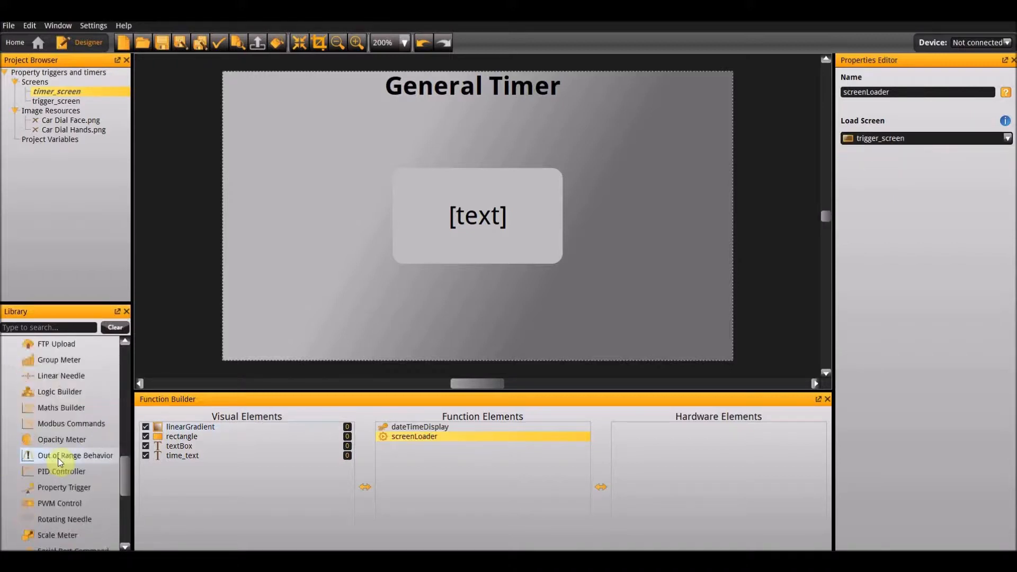
scroll(58, 458, up, 2)
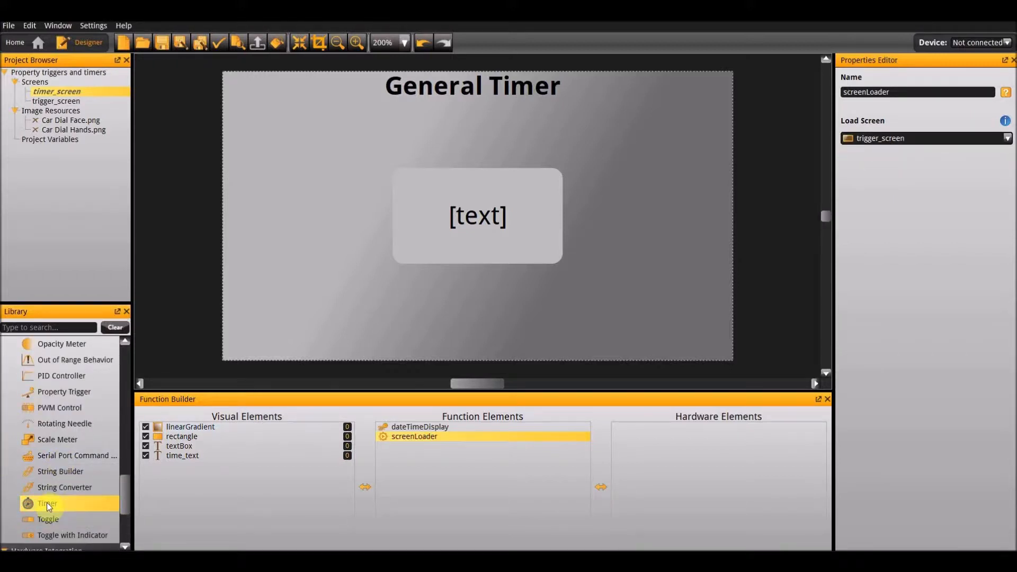
double_click(47, 503)
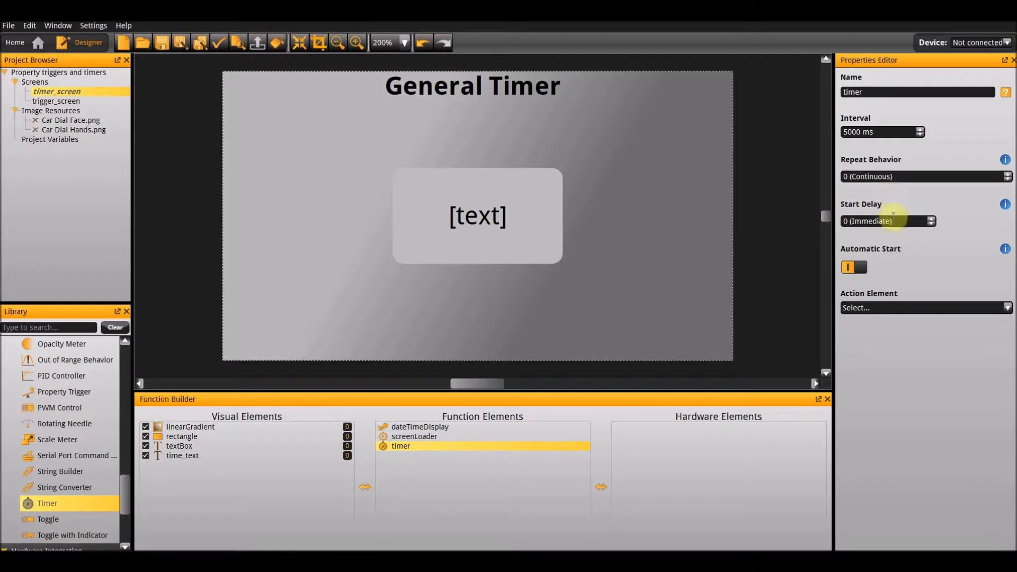
drag(902, 223, 730, 217)
text(3000 ms)
key(Return)
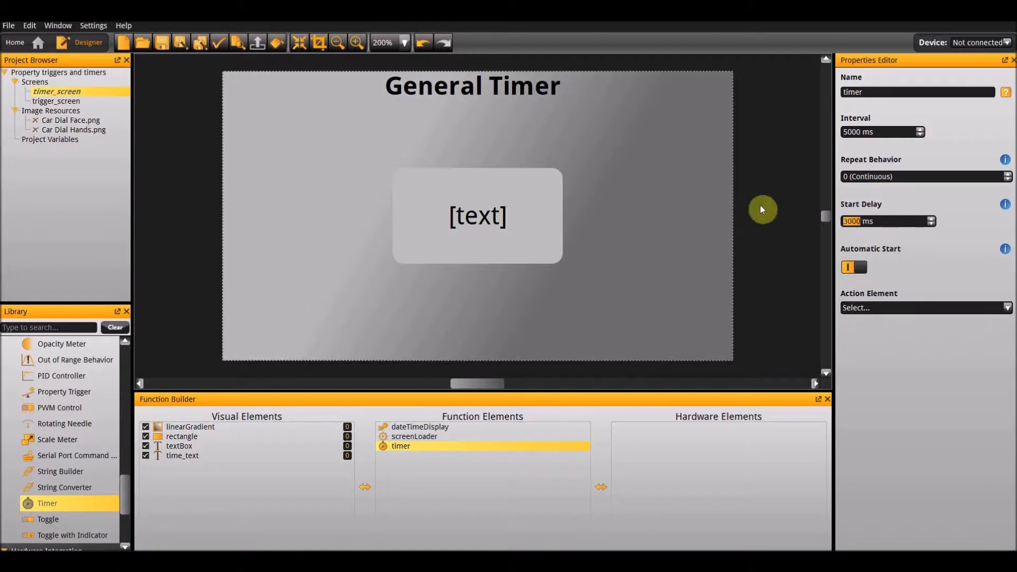
Set the timer's repeat behavior to 1 and choose screenLoader as its action element.
click(1008, 175)
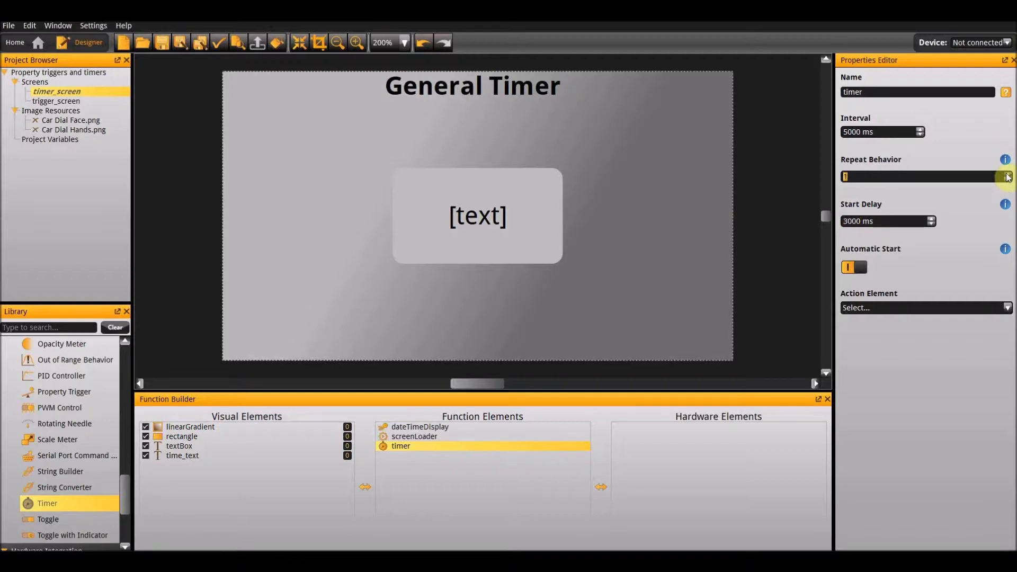
click(897, 308)
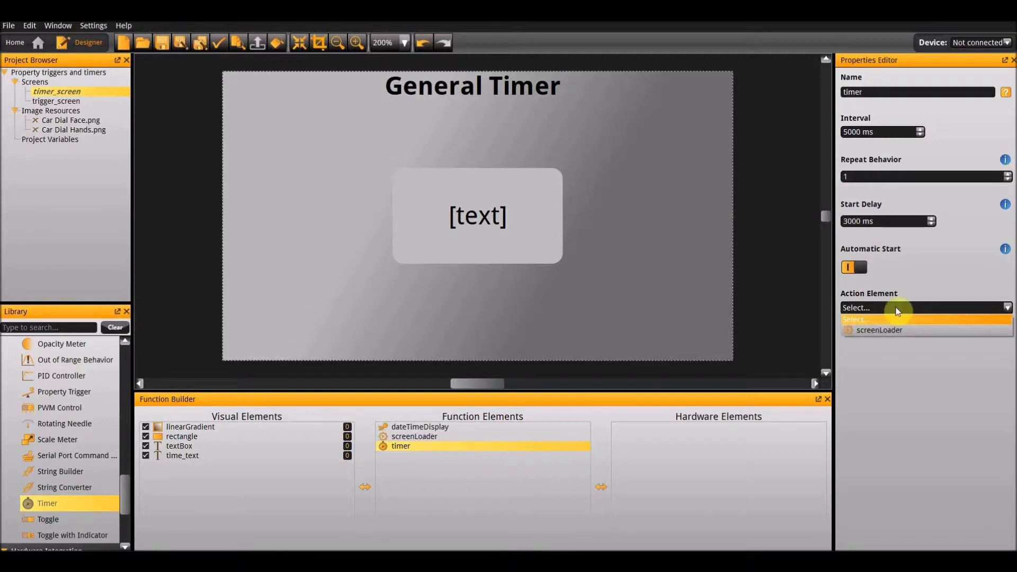
click(894, 330)
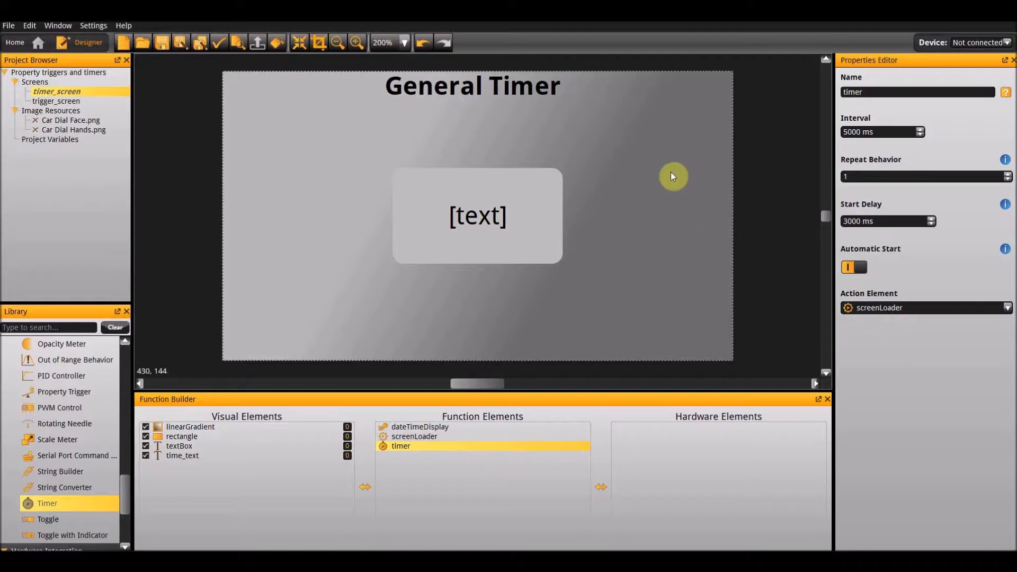
Open trigger_screen, copy the Car Dial Face image from the Analogue Metal Car Dial folder in File Explorer, and paste it onto the screen.
click(80, 103)
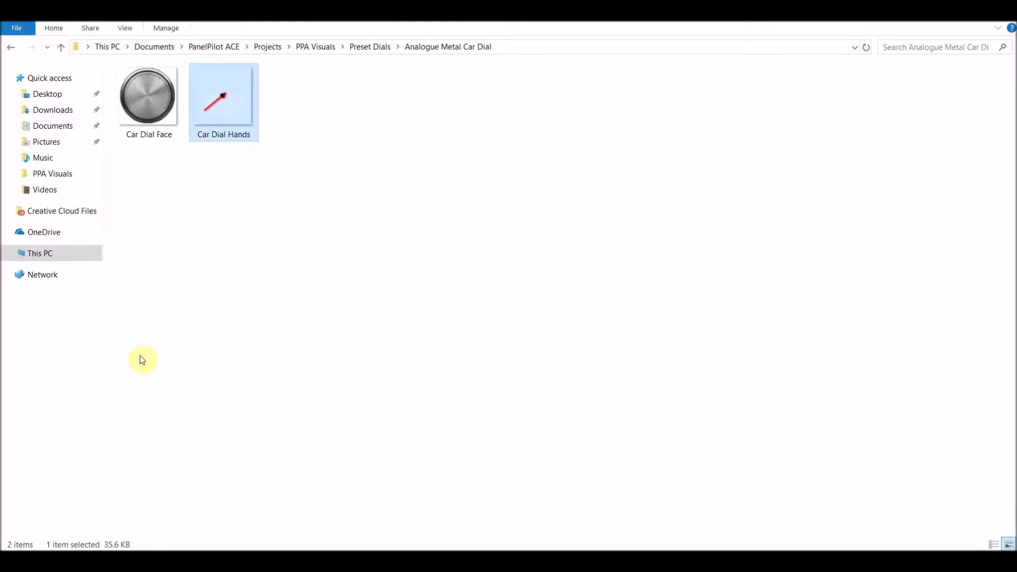
click(117, 112)
right_click(133, 117)
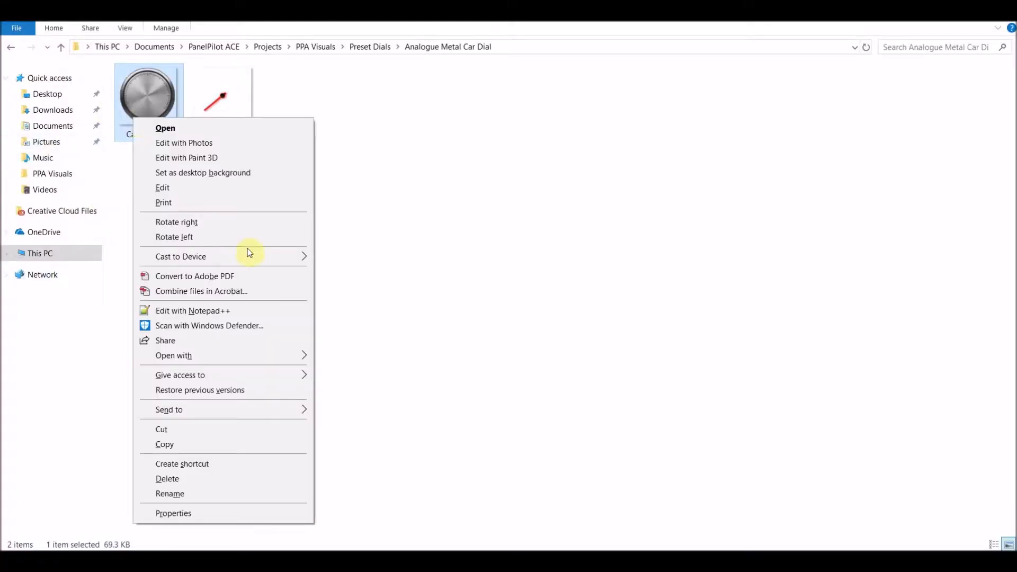
click(253, 451)
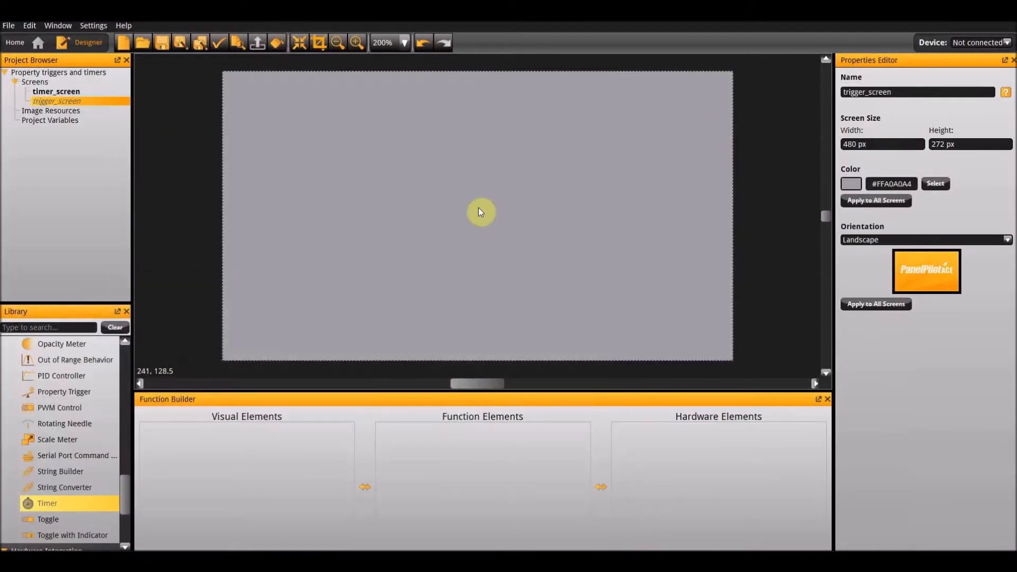
right_click(478, 208)
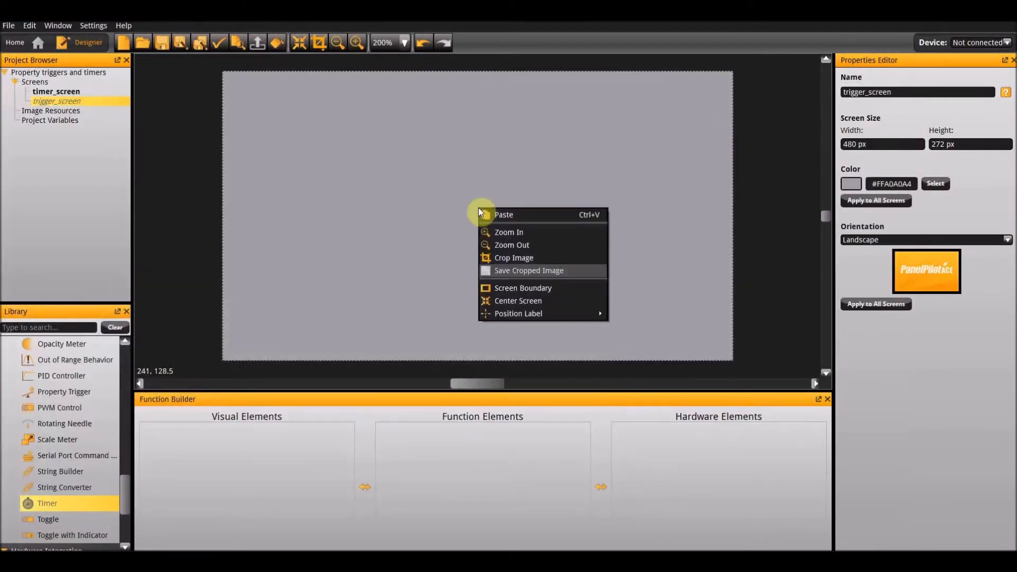
click(523, 211)
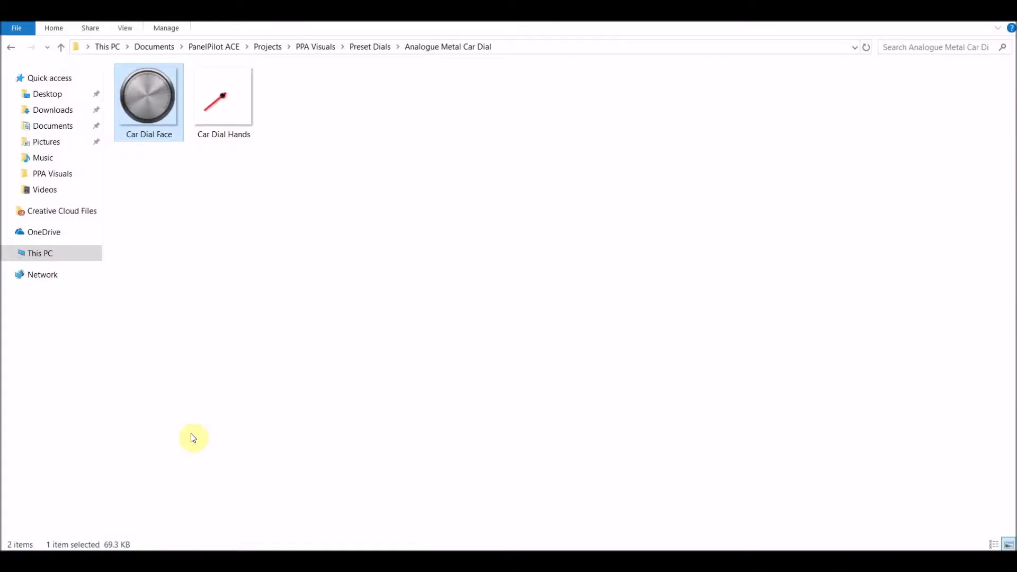
Copy the Car Dial Hands image from the same File Explorer folder and paste it onto trigger_screen.
right_click(226, 96)
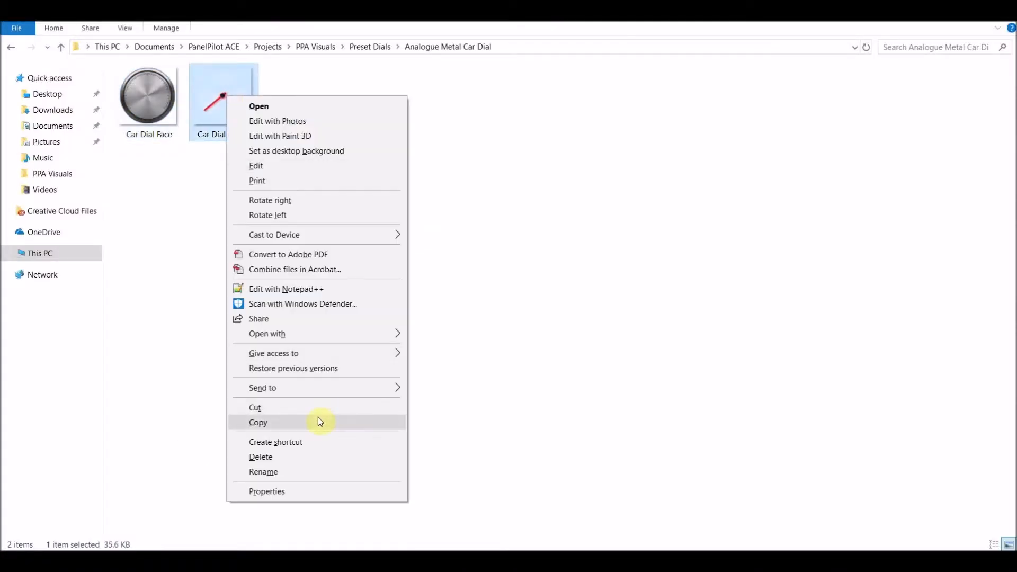
click(319, 419)
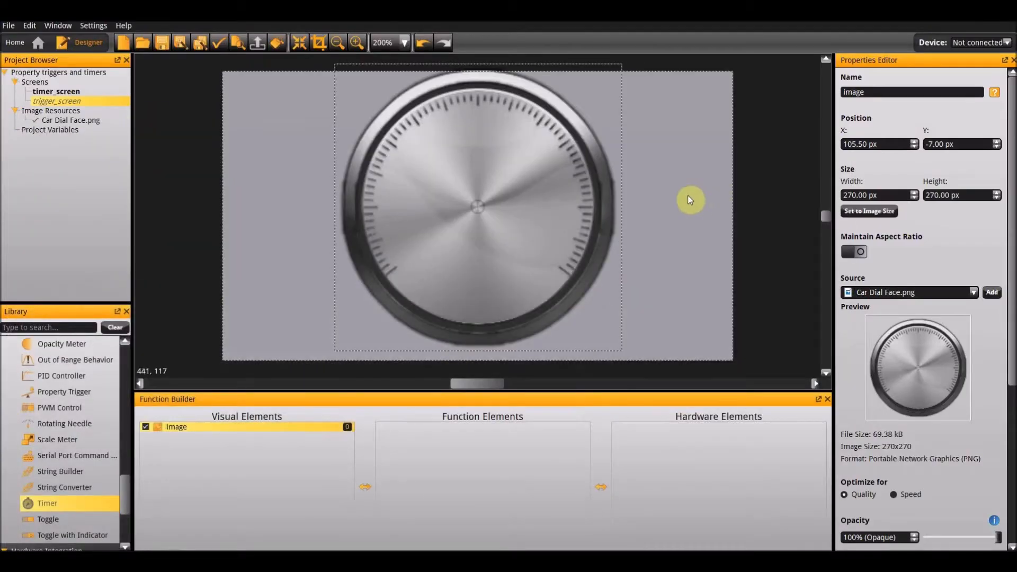
right_click(688, 197)
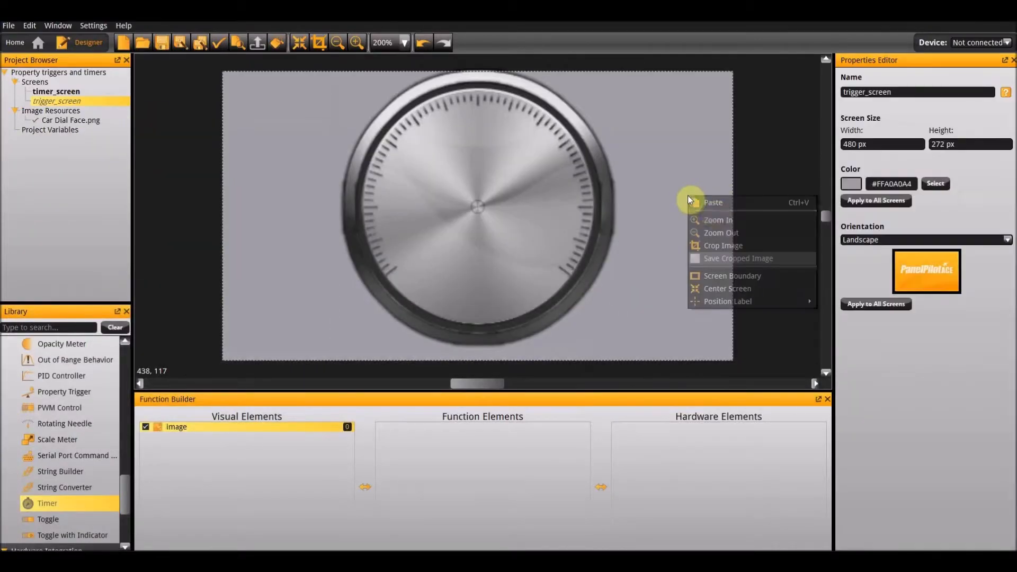
click(714, 202)
Align both the dial face image and the dial hands image to the center of trigger_screen.
click(427, 203)
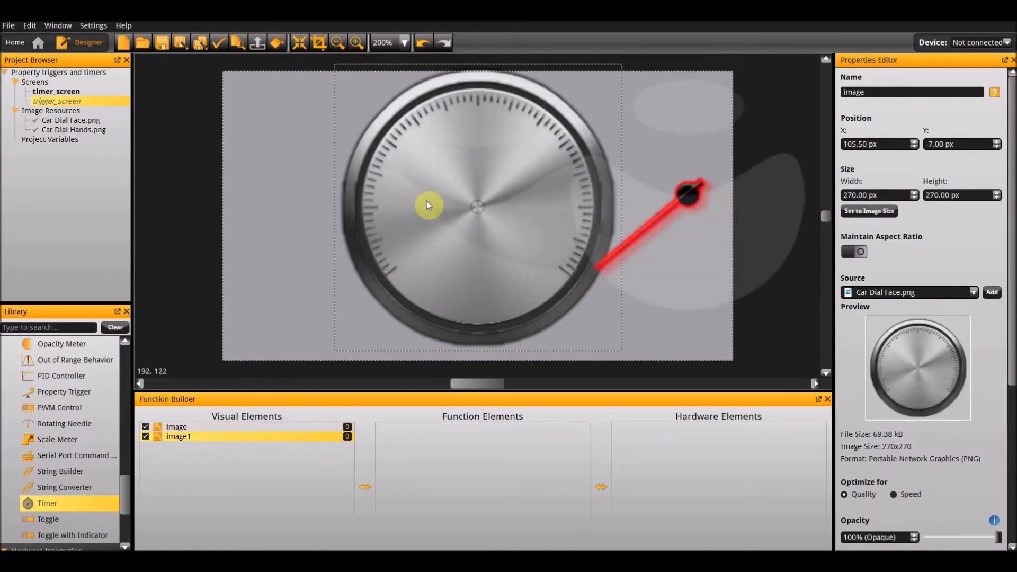
right_click(427, 203)
mouse_move(472, 296)
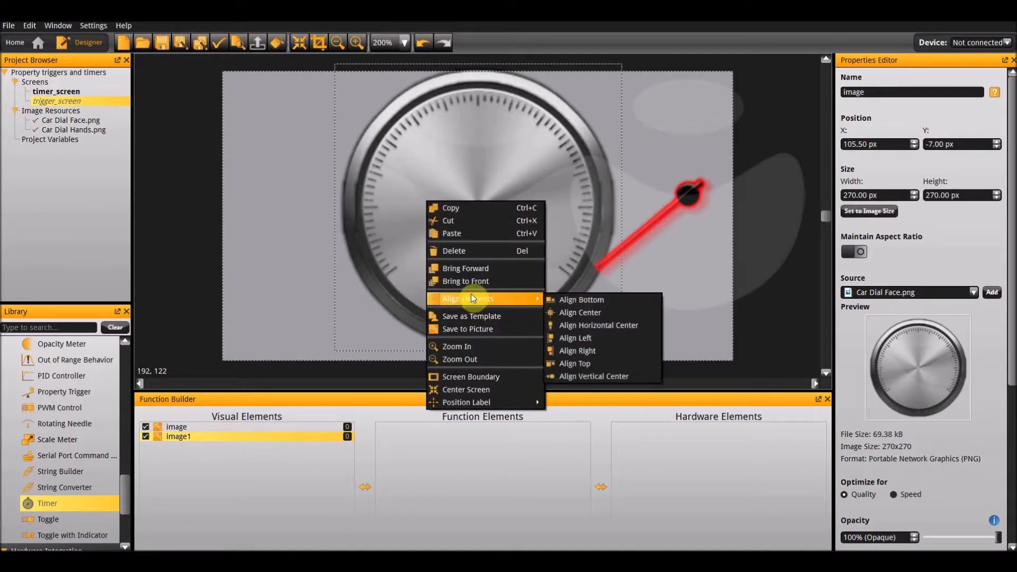
click(592, 310)
click(665, 221)
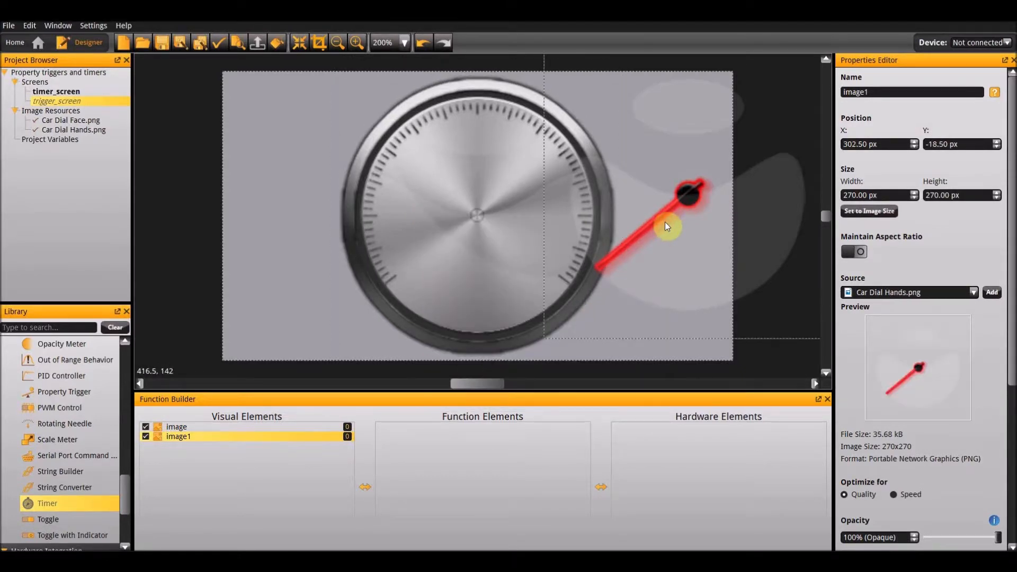
right_click(665, 221)
mouse_move(717, 318)
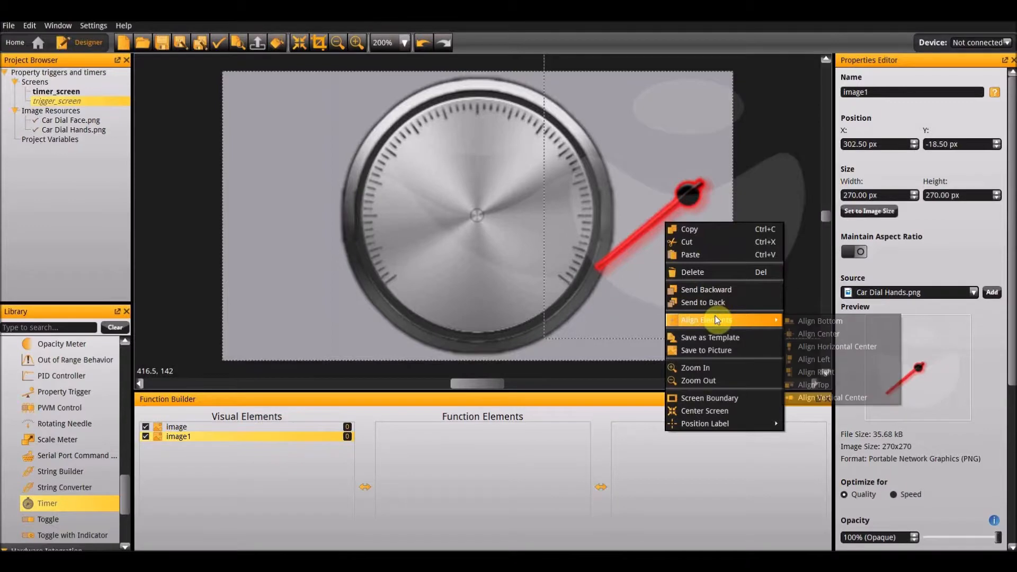
click(859, 330)
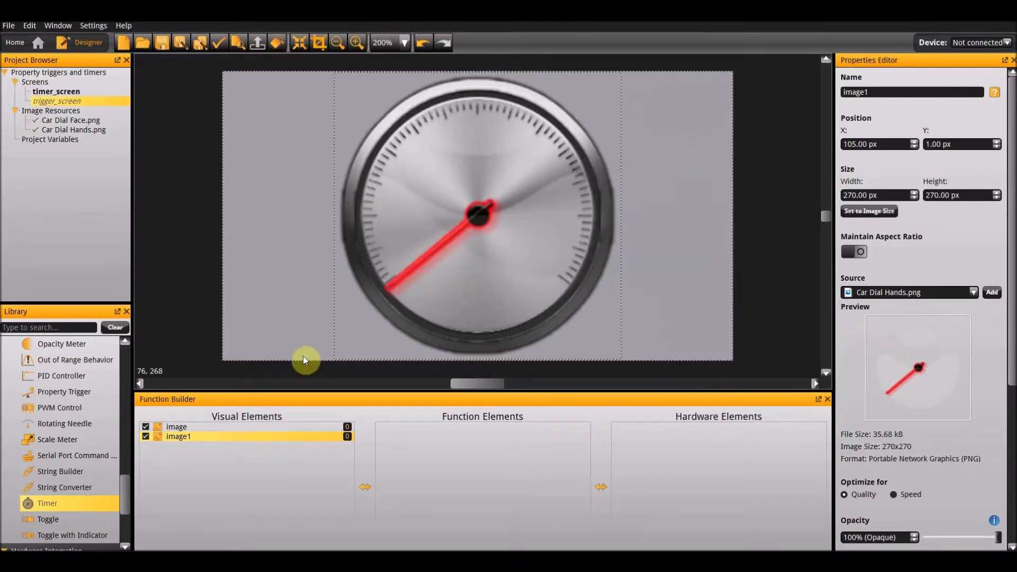
Rename the dial face image element as dial and the dial hands image element as needle.
double_click(188, 428)
text(dial)
key(Return)
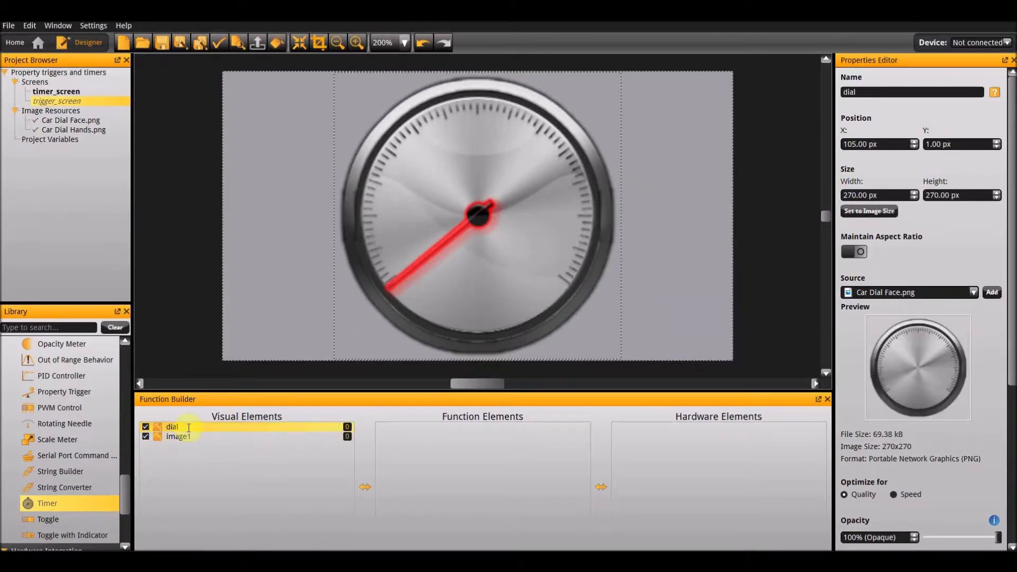
double_click(188, 436)
text(ned)
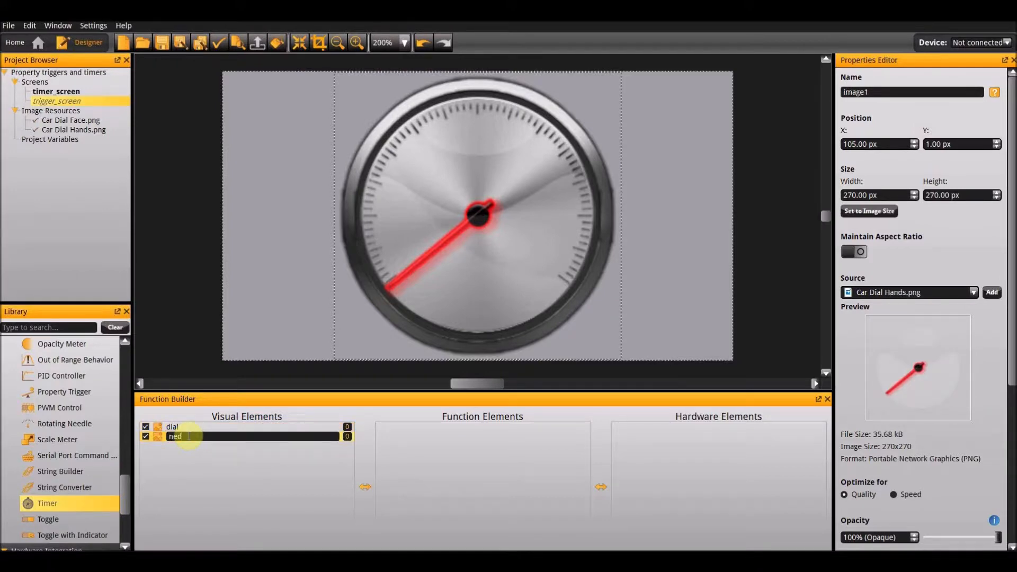
key(BackSpace)
text(edle)
key(Return)
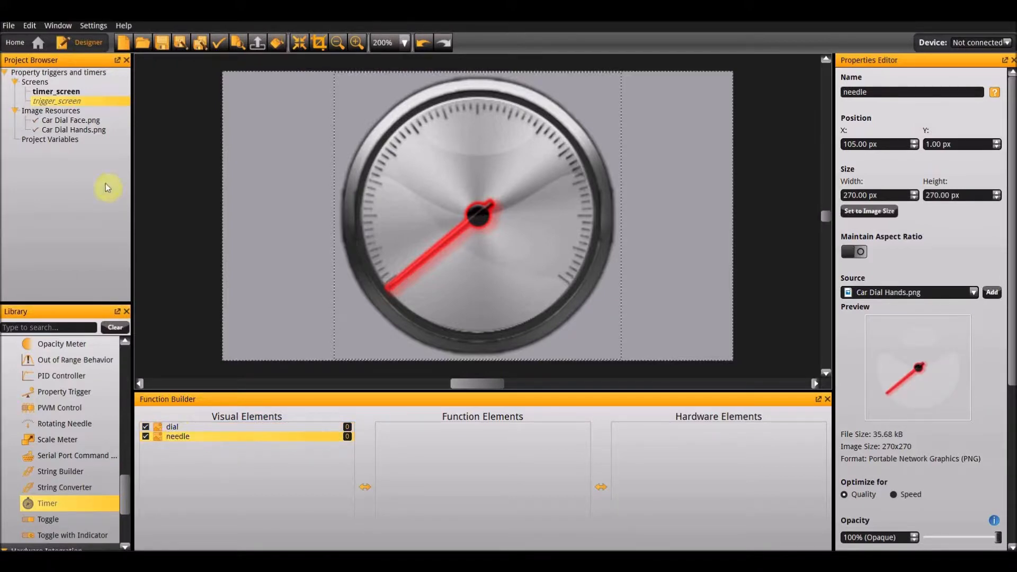
Copy the linearGradient background from timer_screen and paste it onto trigger_screen.
double_click(56, 92)
click(280, 181)
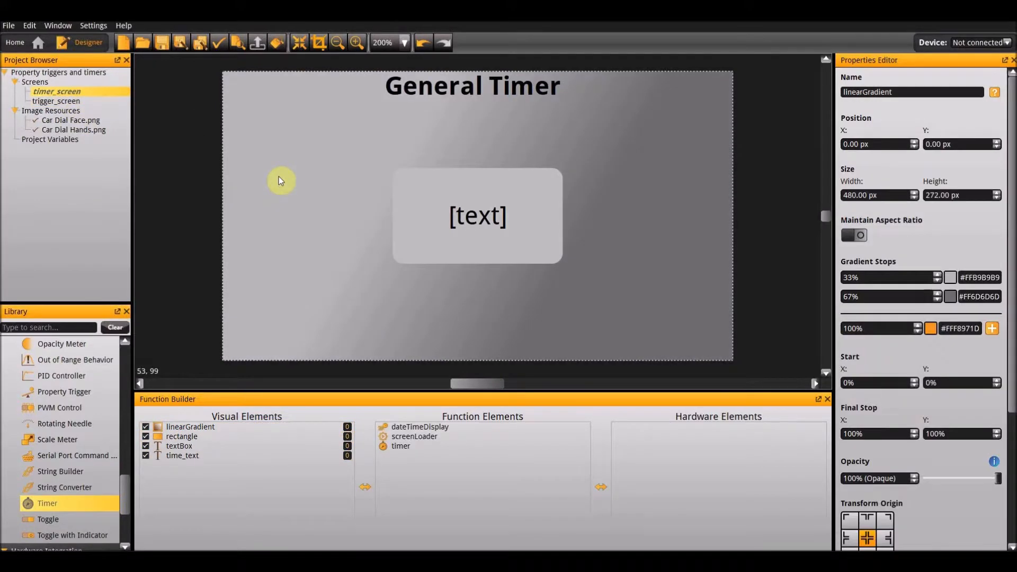
right_click(279, 179)
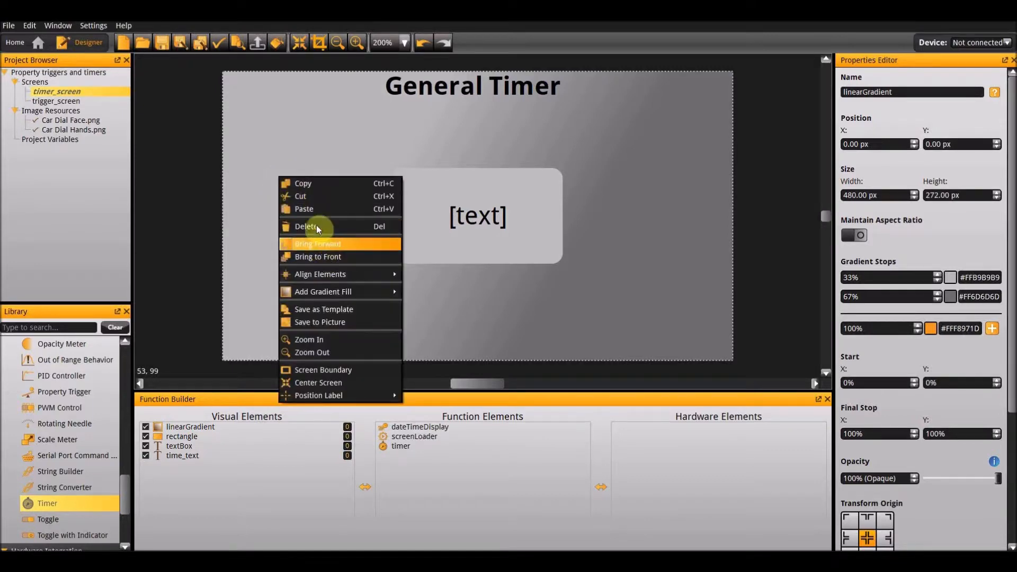
click(306, 185)
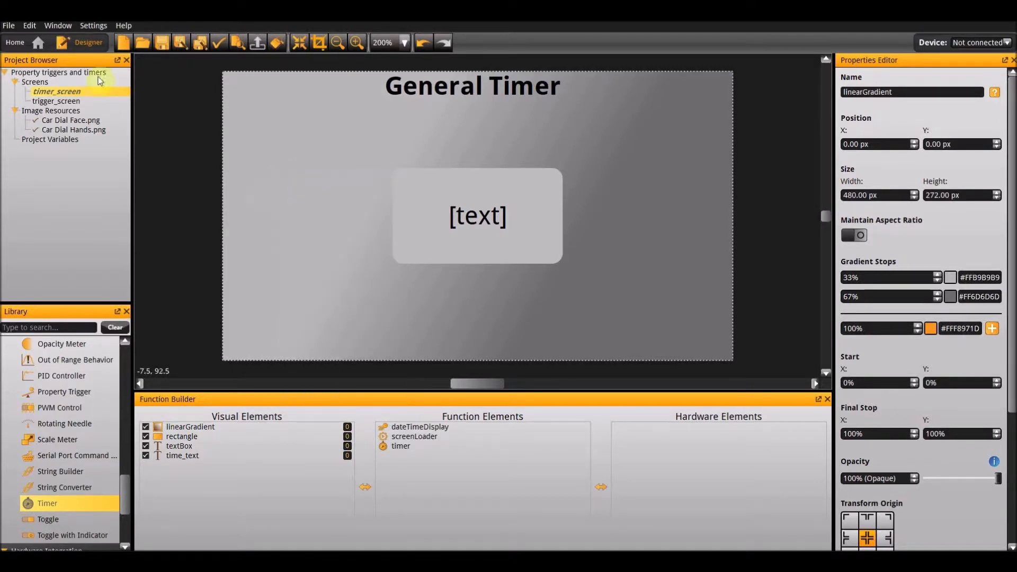
double_click(56, 101)
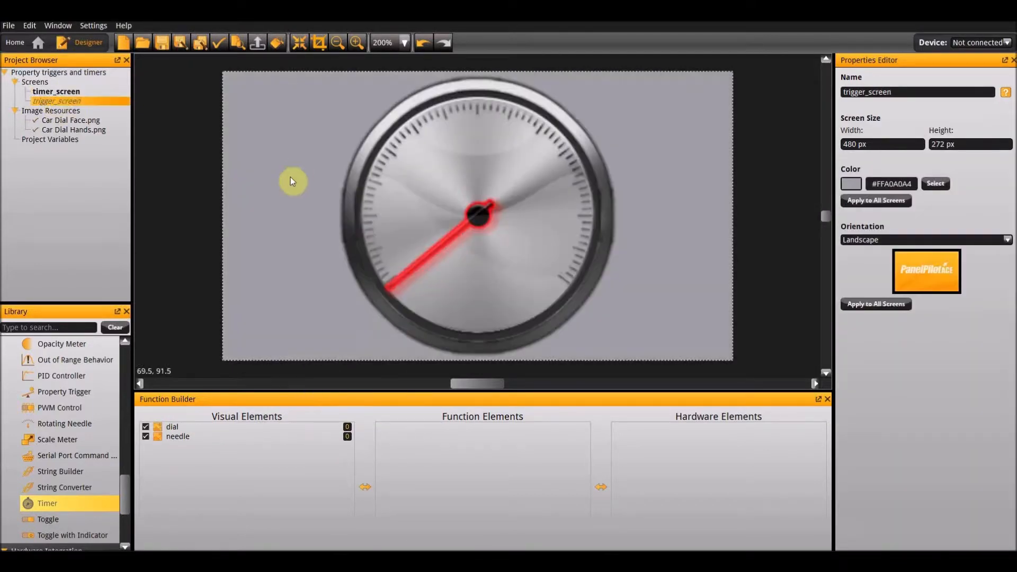
right_click(244, 160)
click(262, 162)
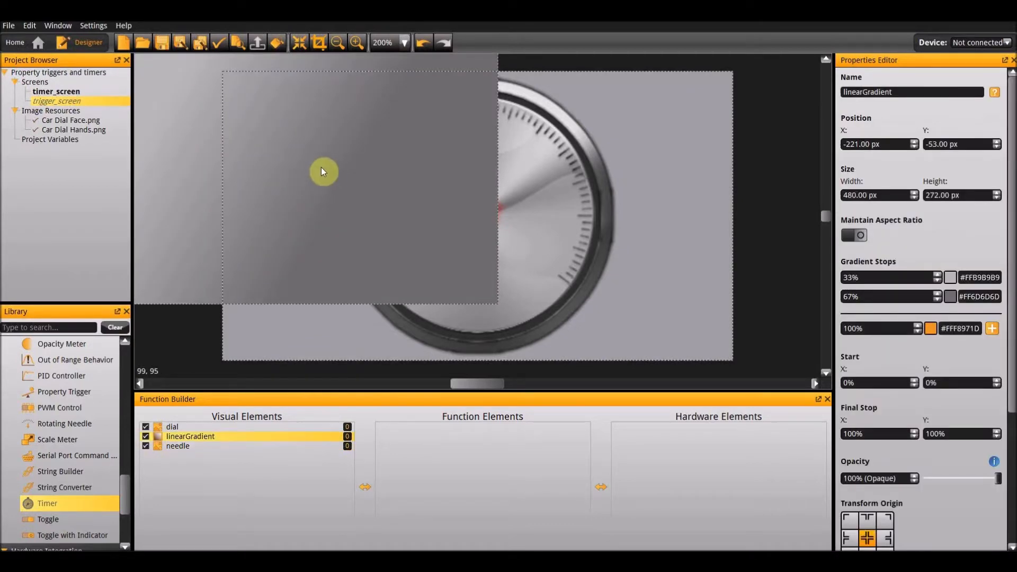
Set the pasted gradient's position to X 0 and Y 0 px and send it to the back.
drag(892, 150, 762, 132)
text(0)
key(Tab)
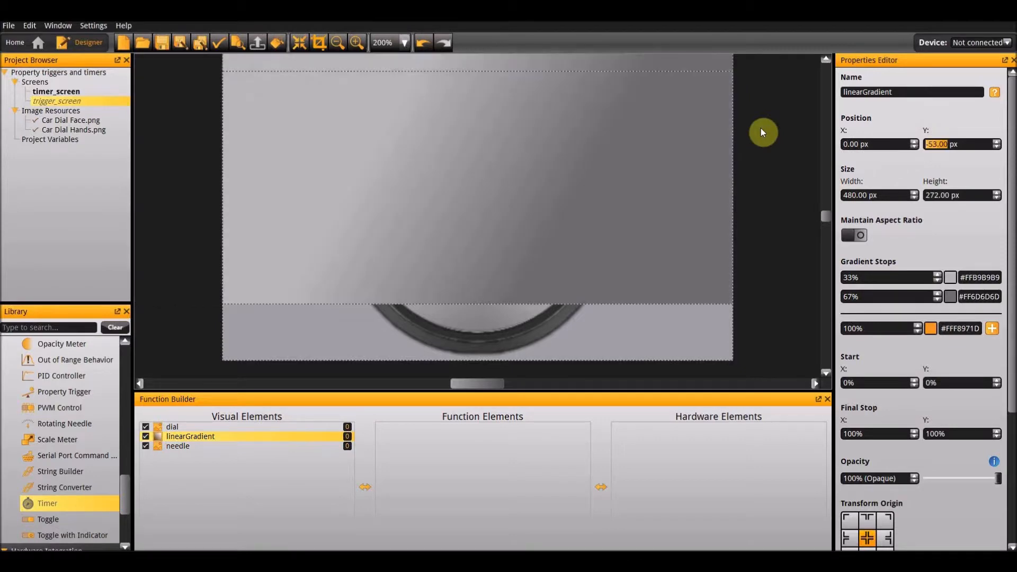
text(0)
key(Return)
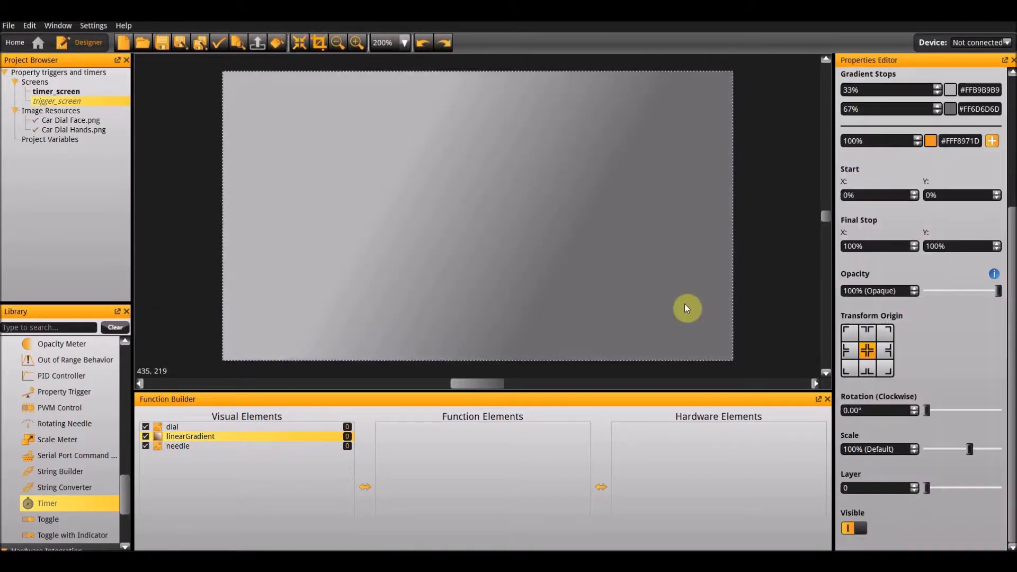
right_click(685, 308)
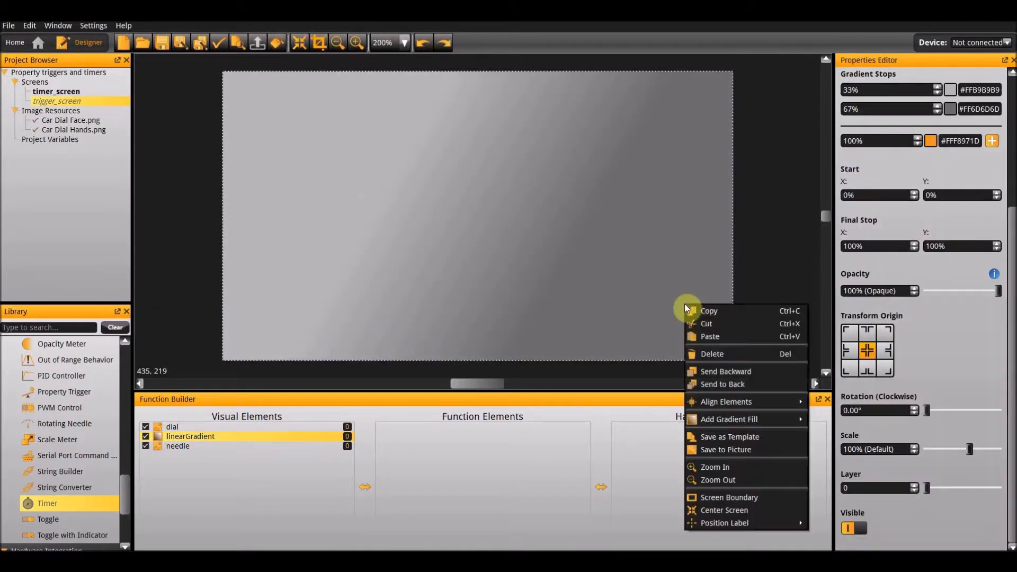
click(737, 392)
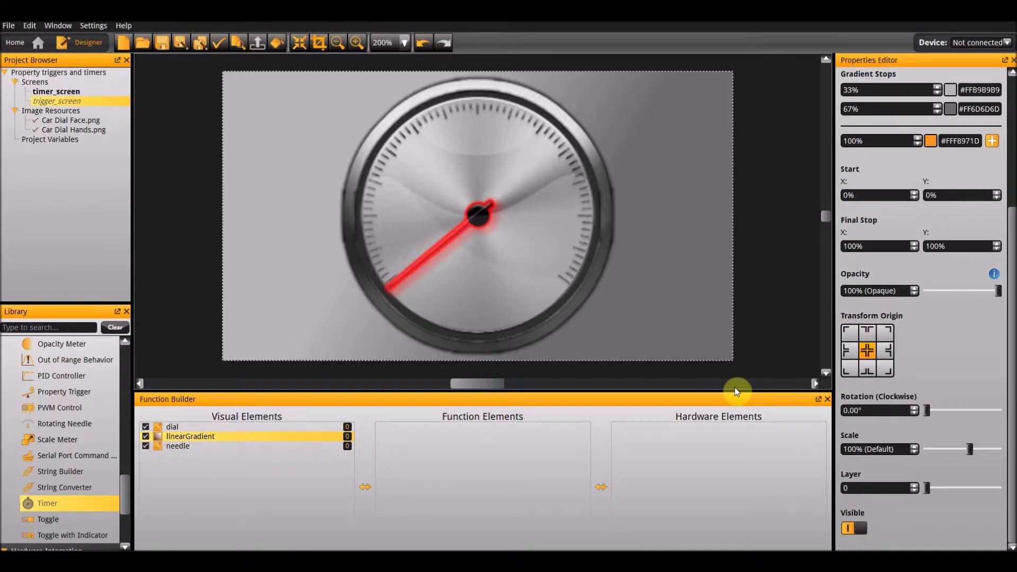
Add an Analog Input hardware element and a Rotating Needle function to trigger_screen.
scroll(69, 493, down, 3)
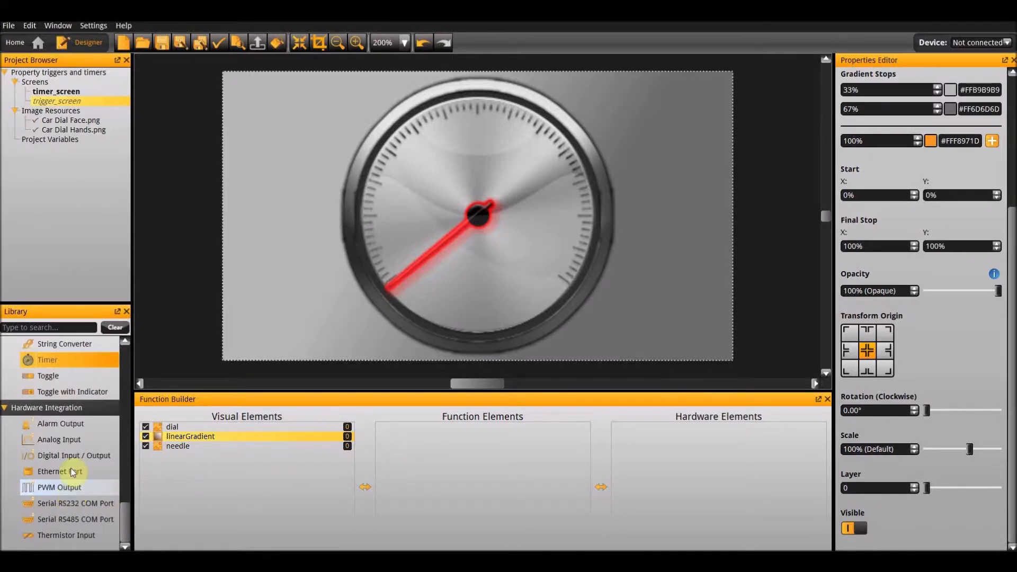
double_click(62, 440)
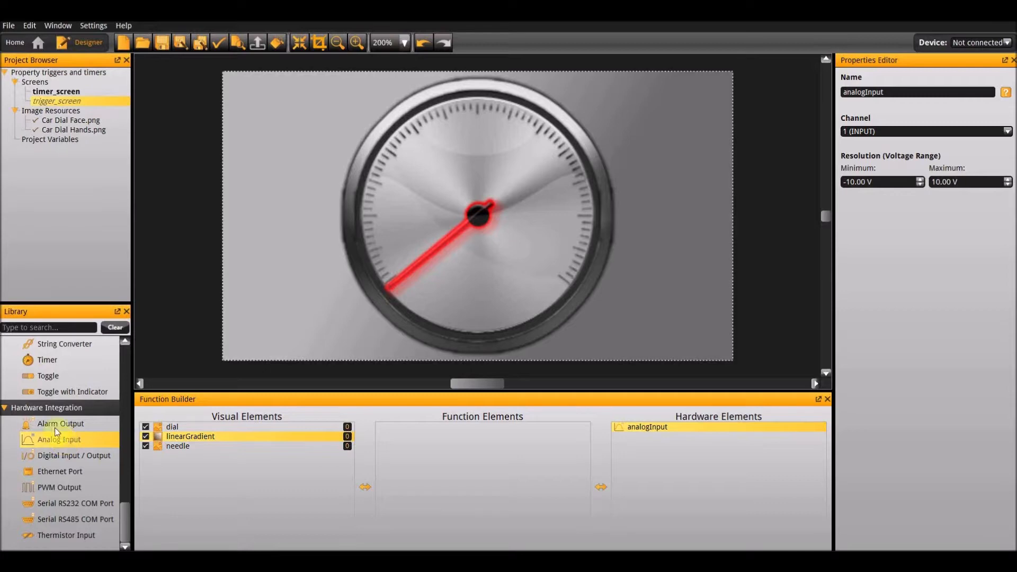
scroll(47, 420, up, 3)
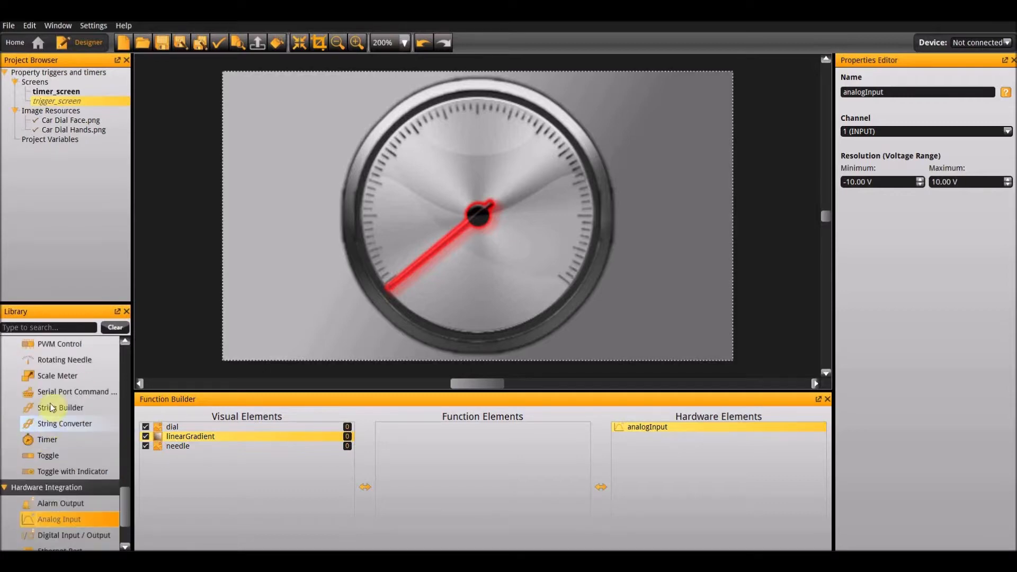
double_click(46, 361)
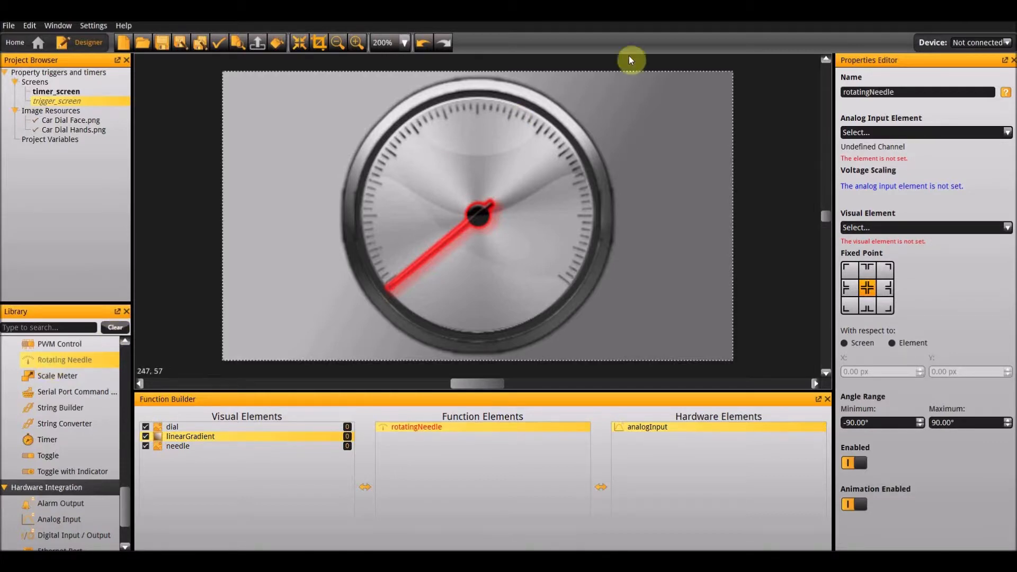
Set the rotating needle's analog input element to analogInput and its visual element to needle.
click(882, 132)
click(877, 155)
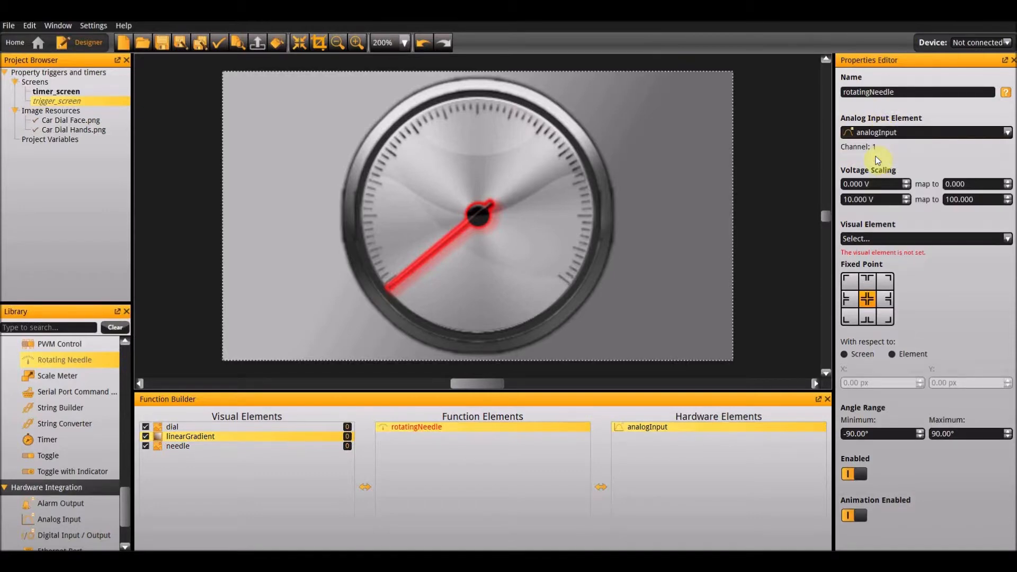
click(890, 237)
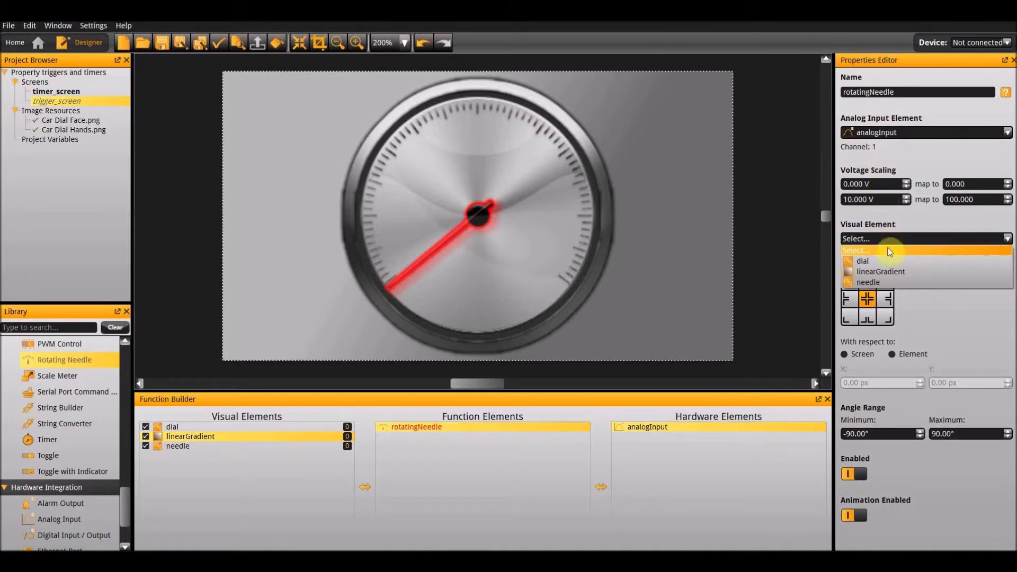
click(879, 282)
Set the rotating needle's angle range to a minimum of 0° and a maximum of 256°.
click(871, 438)
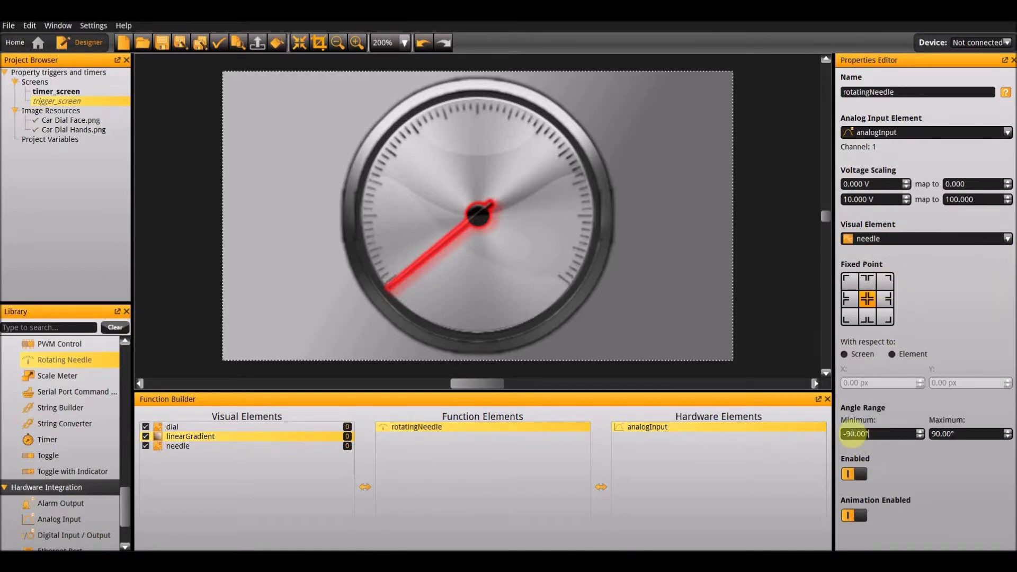
text(0)
key(Tab)
text(256)
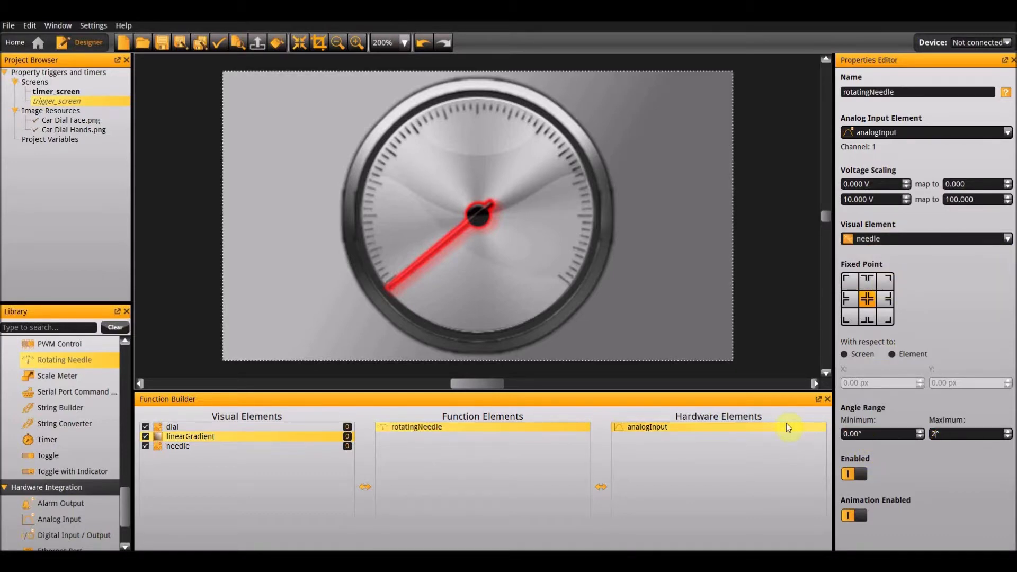
key(Return)
Run trigger_screen in the emulator, raise the channel 1 analog input voltage to test the needle, and close the emulator.
key(F5)
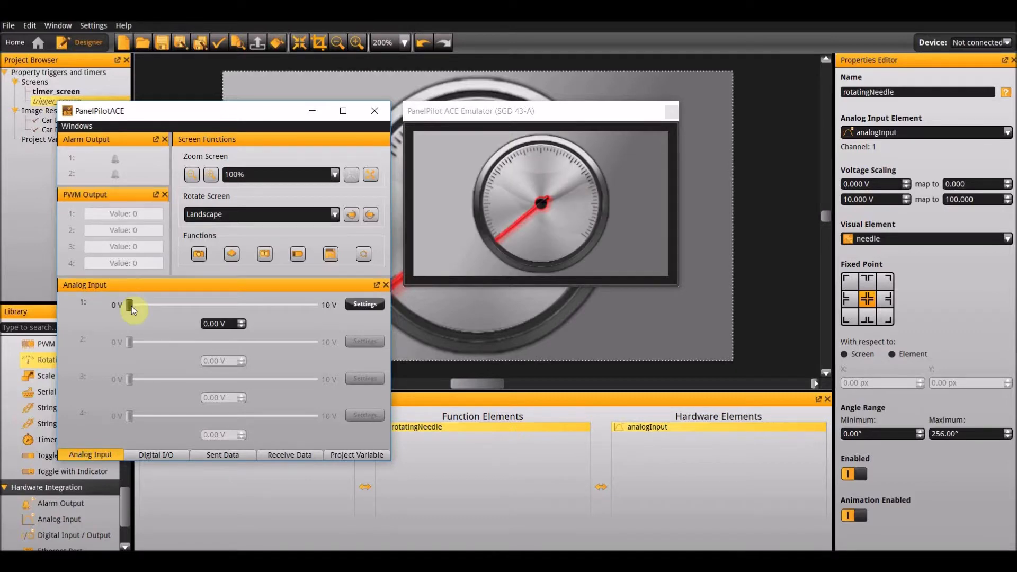
drag(131, 306, 203, 311)
click(676, 110)
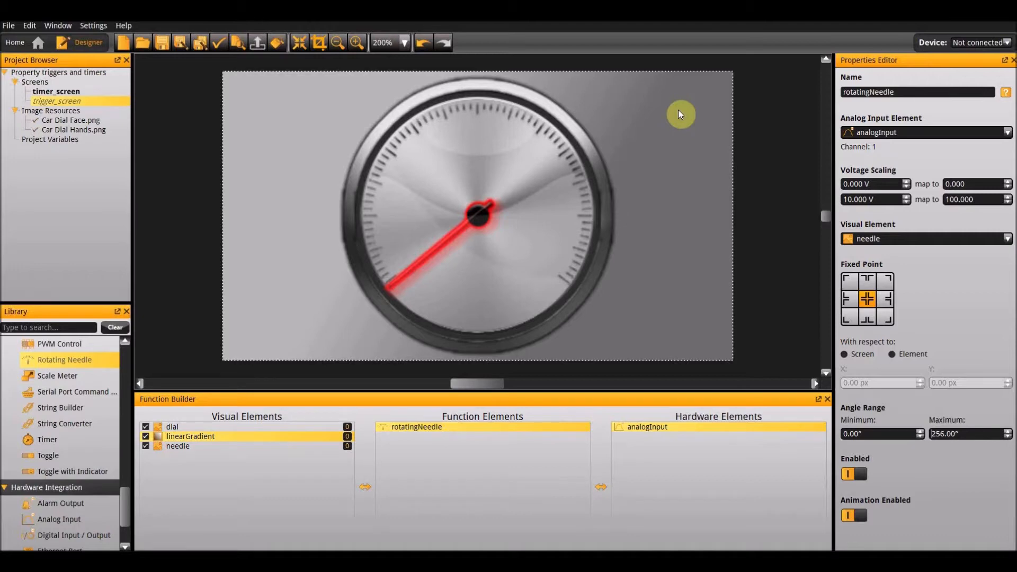
Add the Red Alarm Button.png image to trigger_screen and place it in the screen's upper-right corner at about X 379 px, Y 0 px.
click(678, 109)
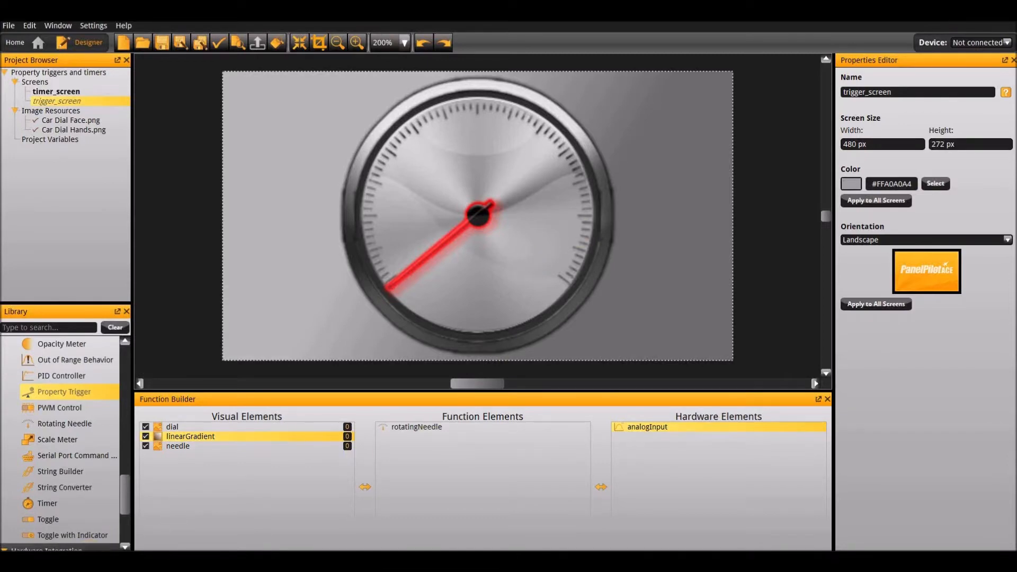
mouse_move(69, 562)
click(98, 470)
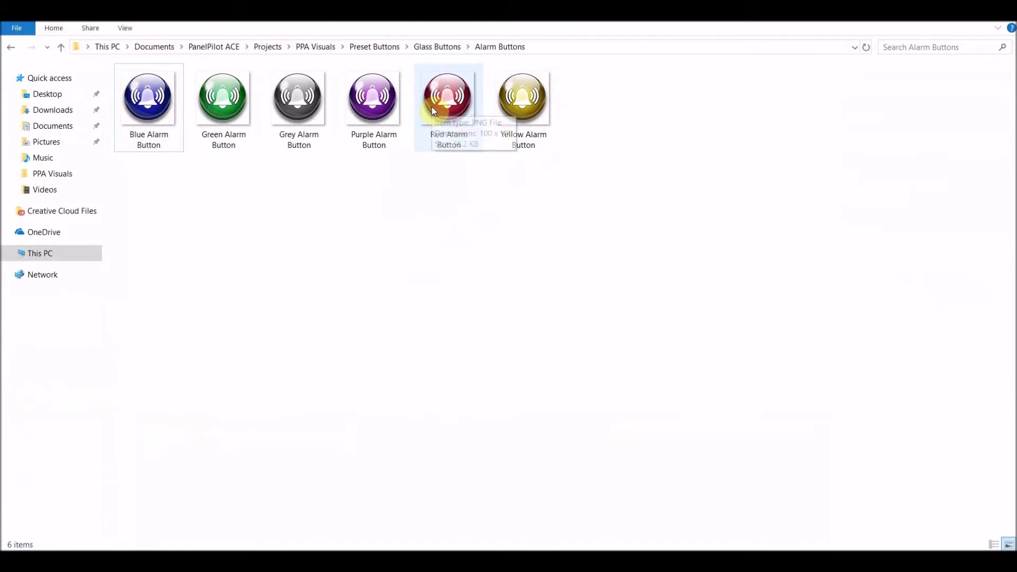
click(437, 113)
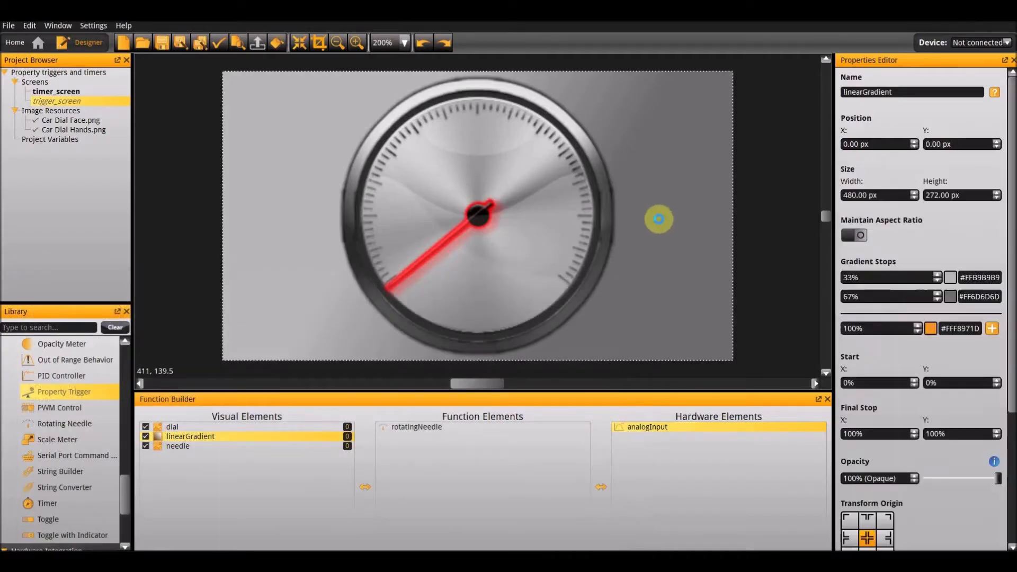
click(482, 225)
drag(478, 223, 679, 132)
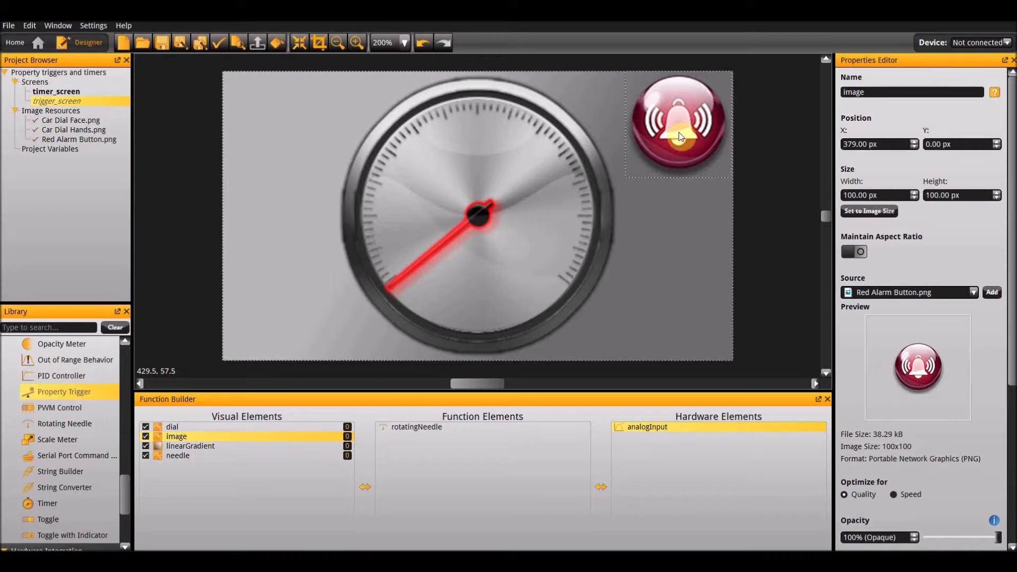
Rename the alarm button image element as red_alarm.
double_click(880, 91)
text(red_alarm)
key(Return)
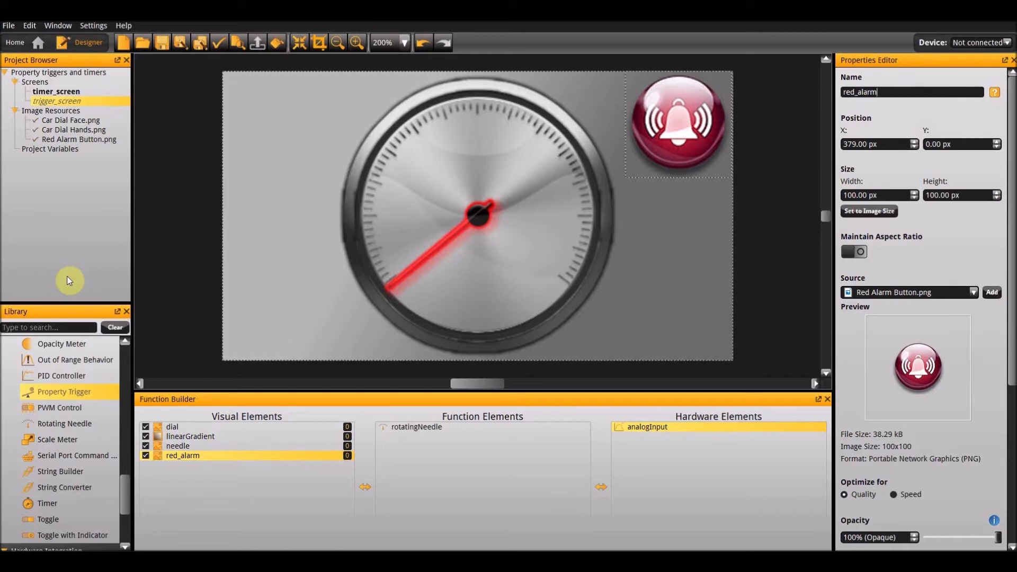
Add a Change Property action that sets red_alarm's Visible property to on.
scroll(57, 439, up, 10)
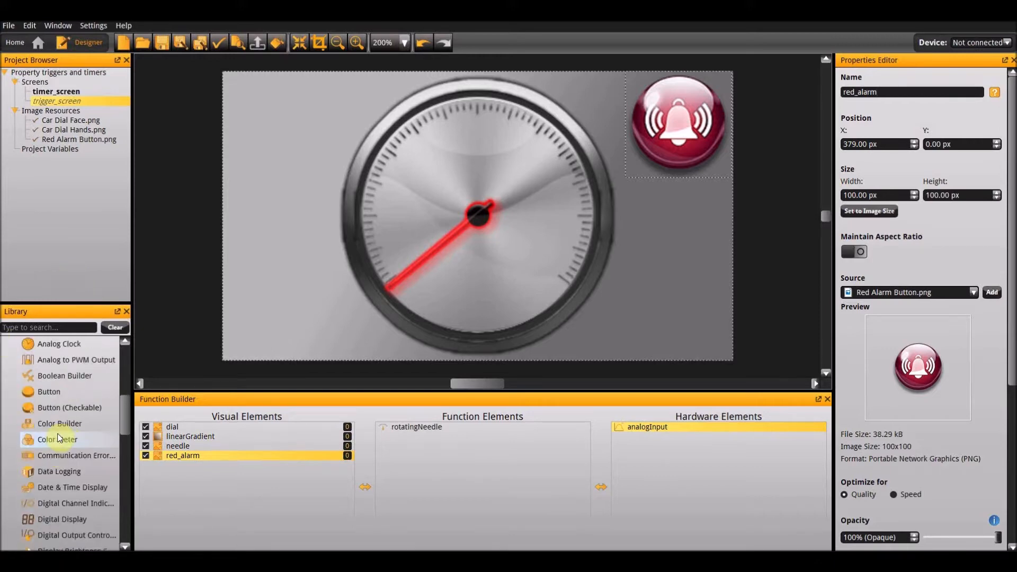
scroll(57, 439, up, 5)
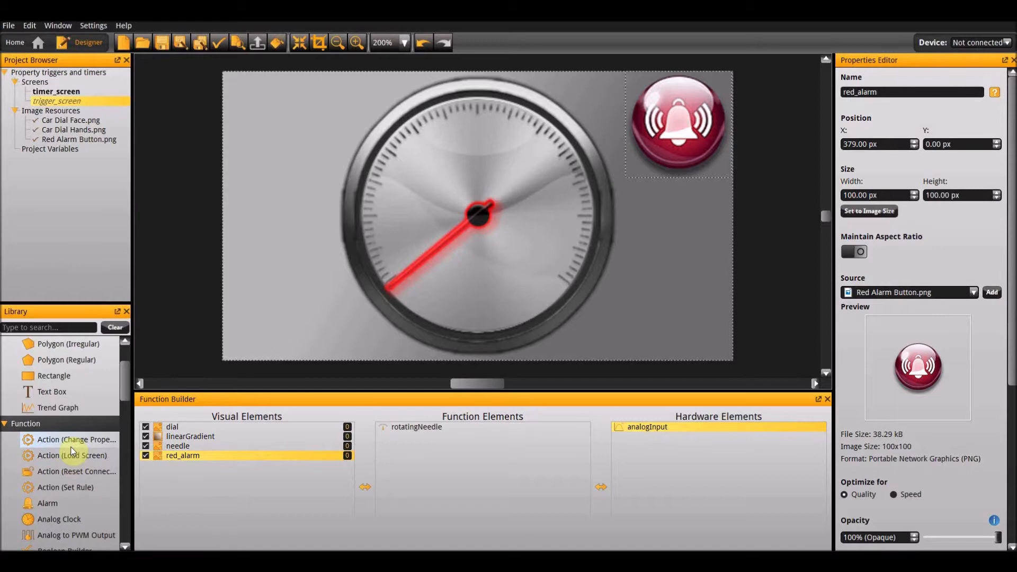
double_click(72, 445)
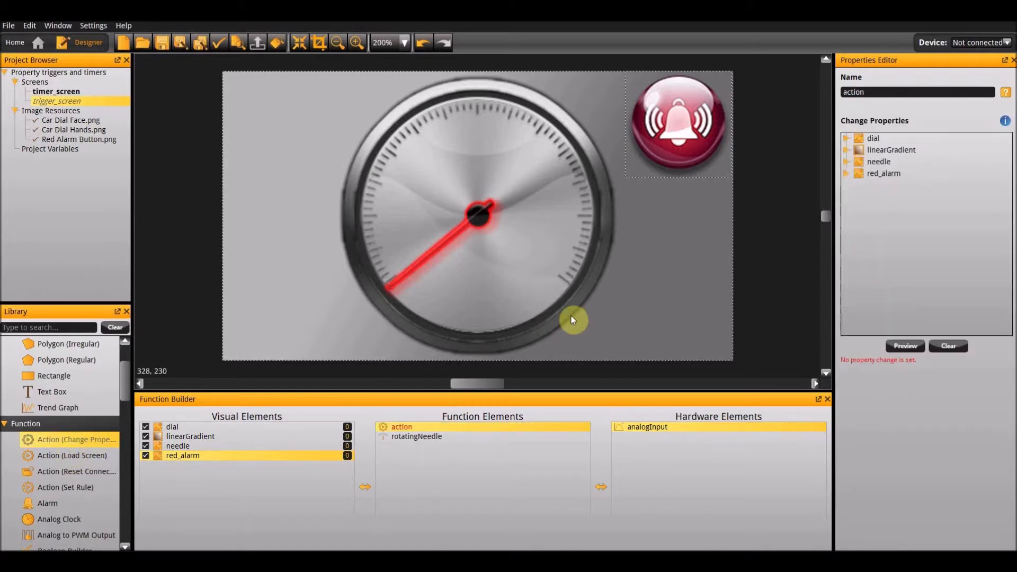
click(890, 177)
double_click(891, 177)
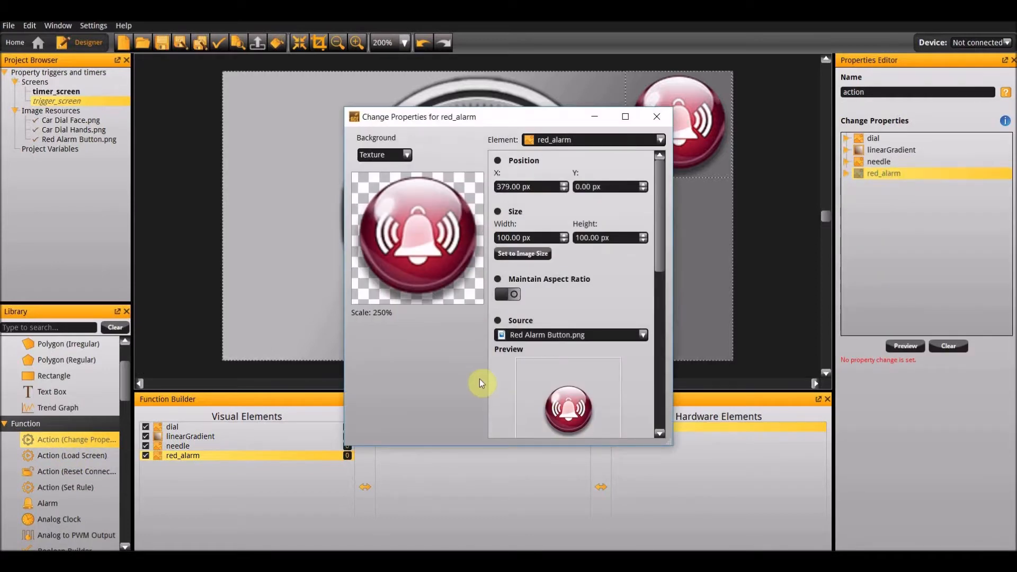
scroll(518, 392, down, 5)
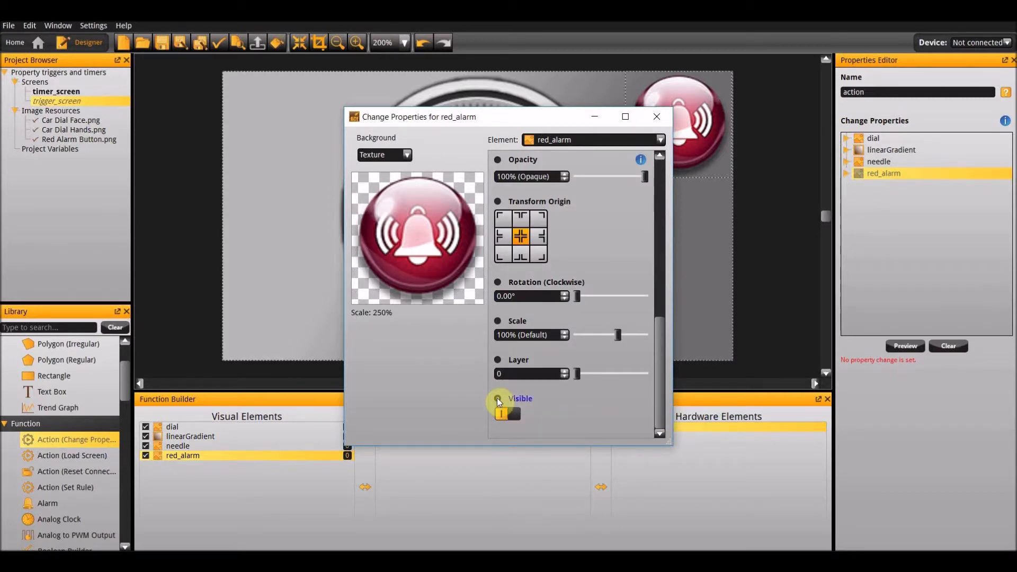
click(497, 398)
click(655, 117)
Rename the new Change Property action as turn_on_red_alarm.
double_click(879, 92)
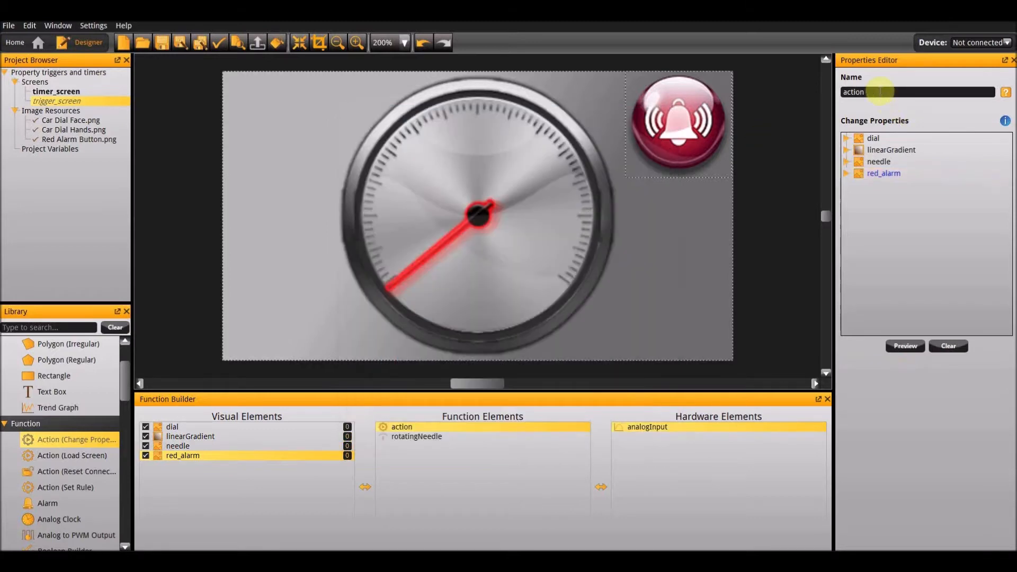
text(turn_on_red_alarm)
key(Return)
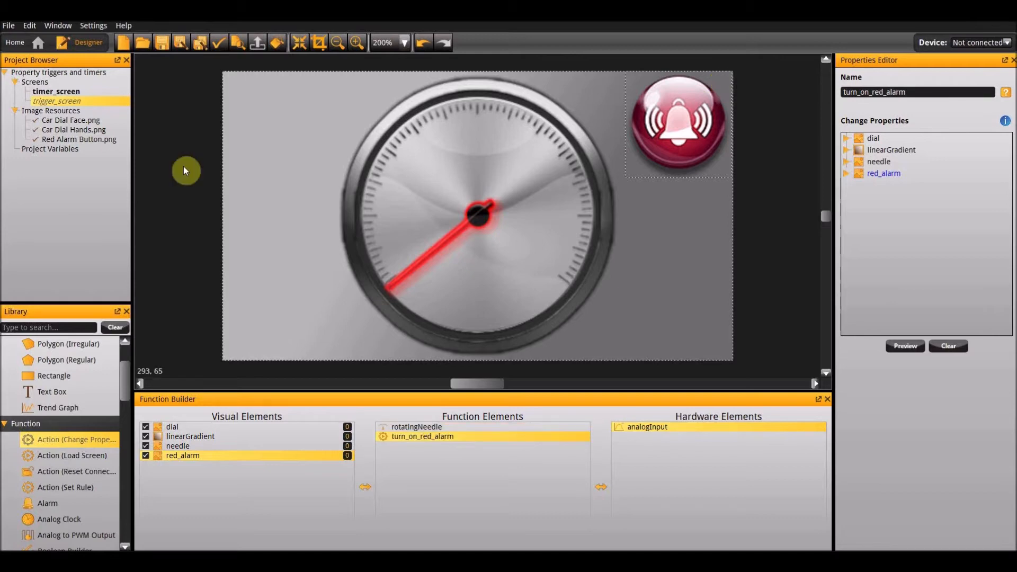
Add a second Change Property action that sets red_alarm's Visible property to off, and name it turn_off_red_alarm.
double_click(81, 442)
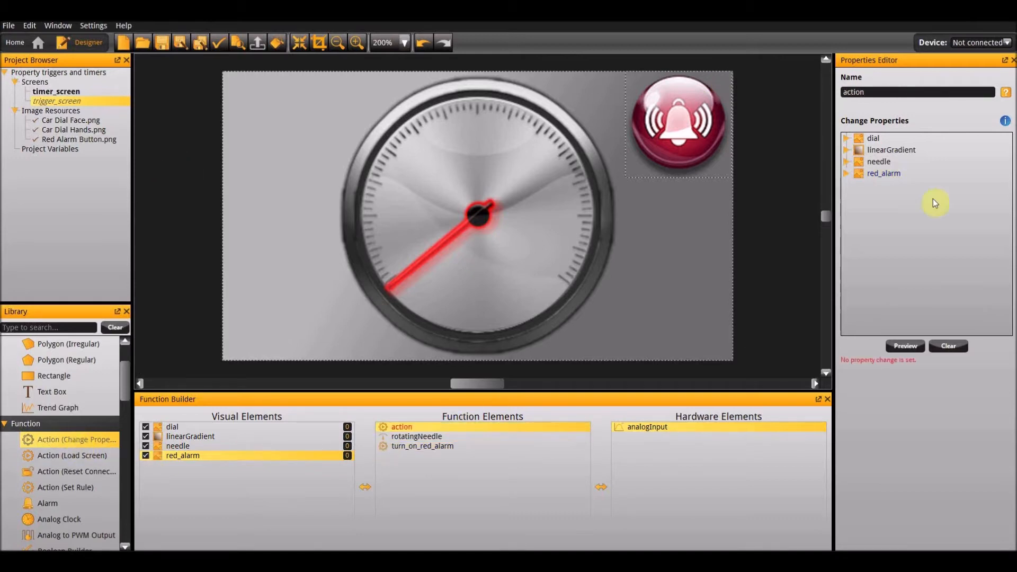
double_click(908, 174)
scroll(588, 358, down, 10)
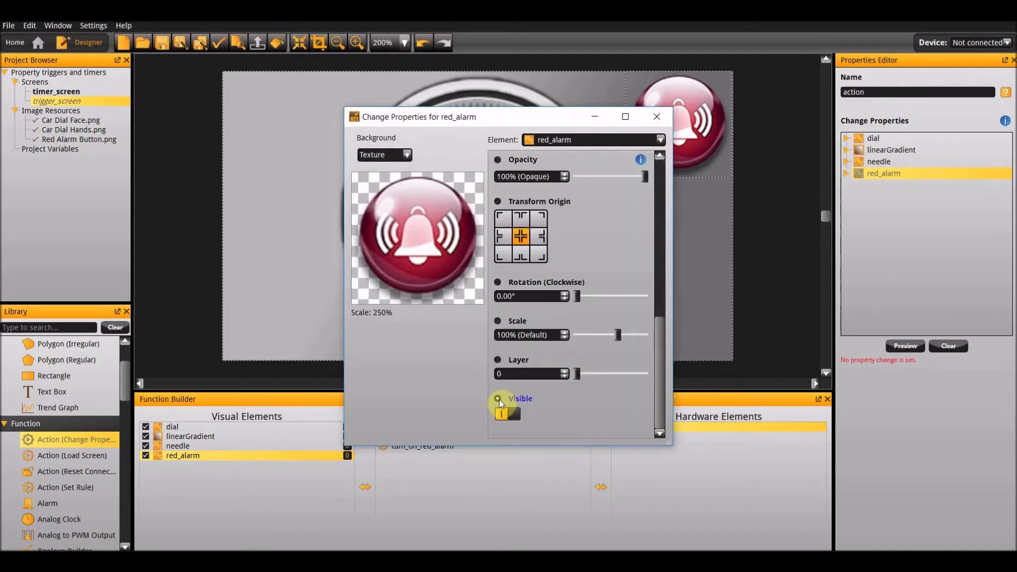
click(500, 417)
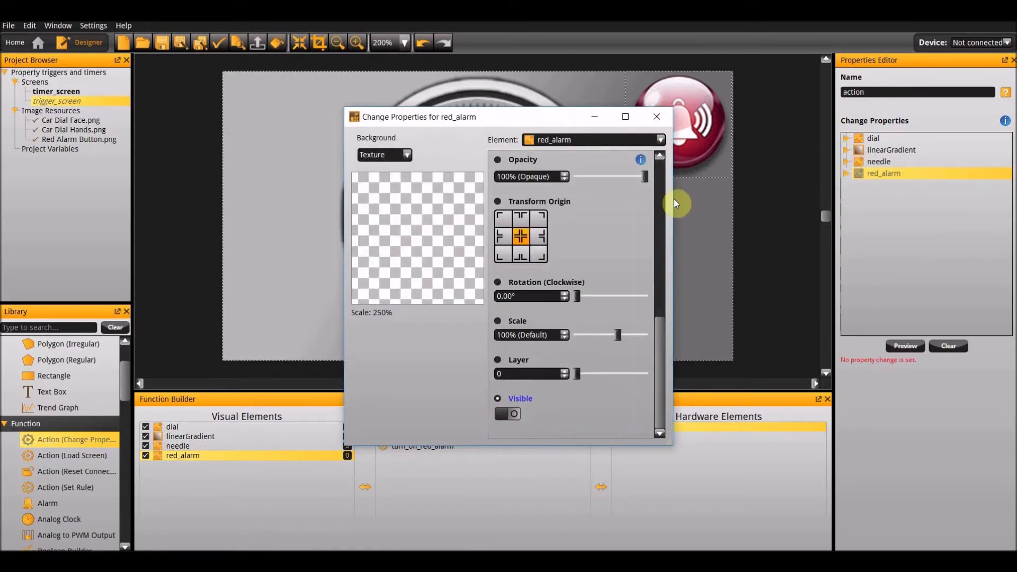
click(656, 117)
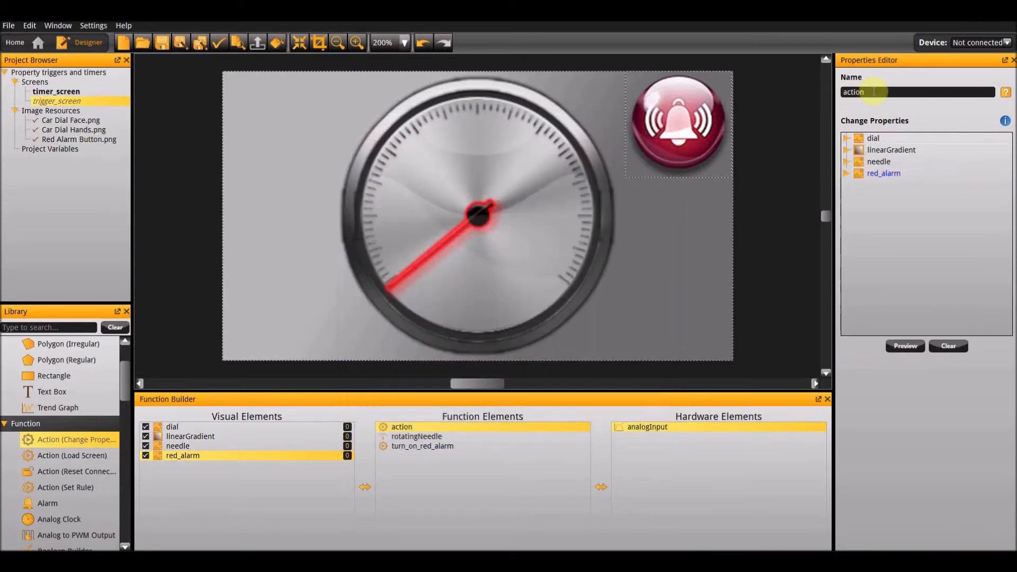
text(turn_off_red_alarm)
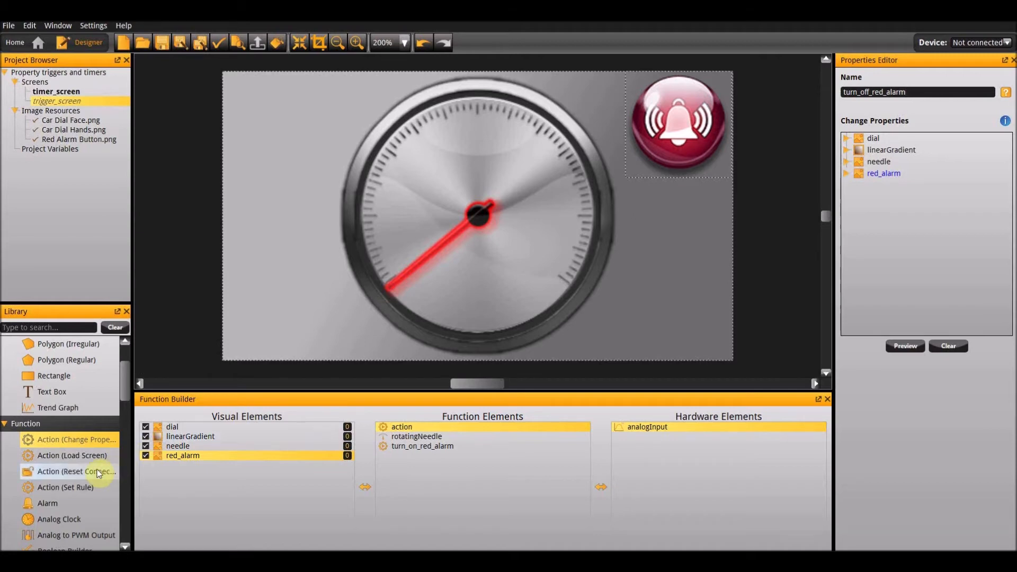
Add a Logic Builder function with a logical action whose expression starts with analogInput's Voltage property.
scroll(97, 469, down, 7)
double_click(59, 376)
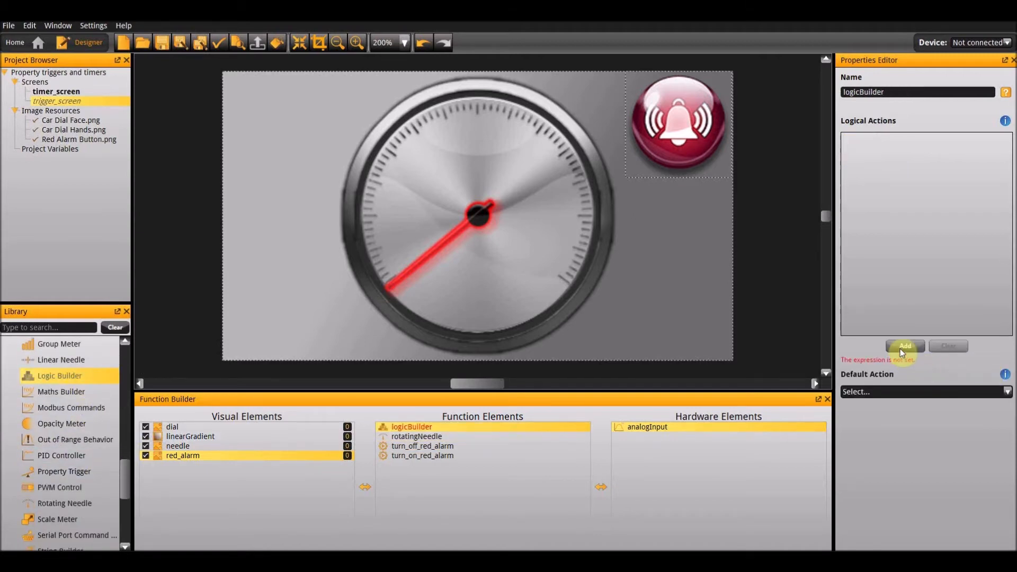
click(901, 347)
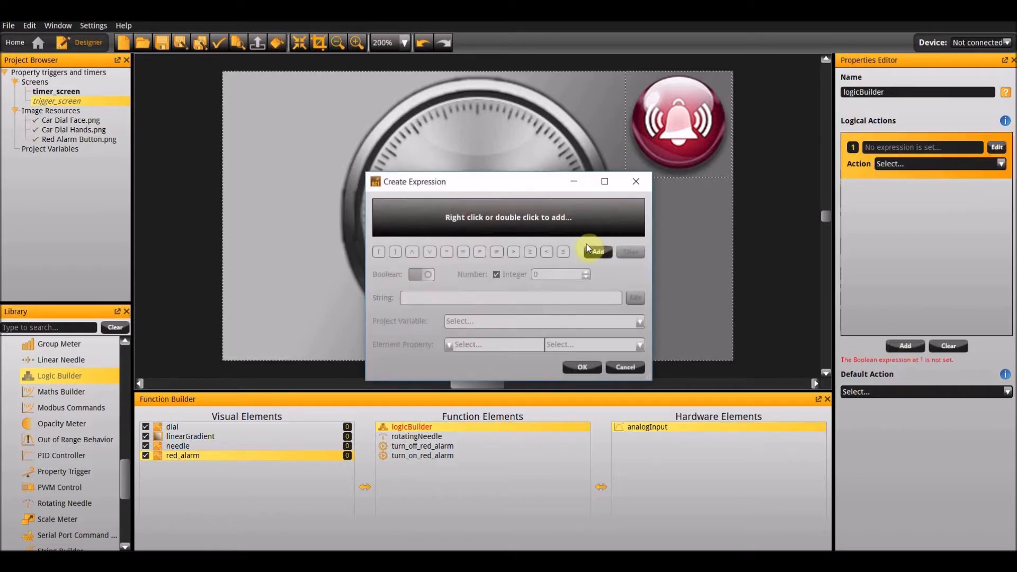
click(590, 254)
click(386, 213)
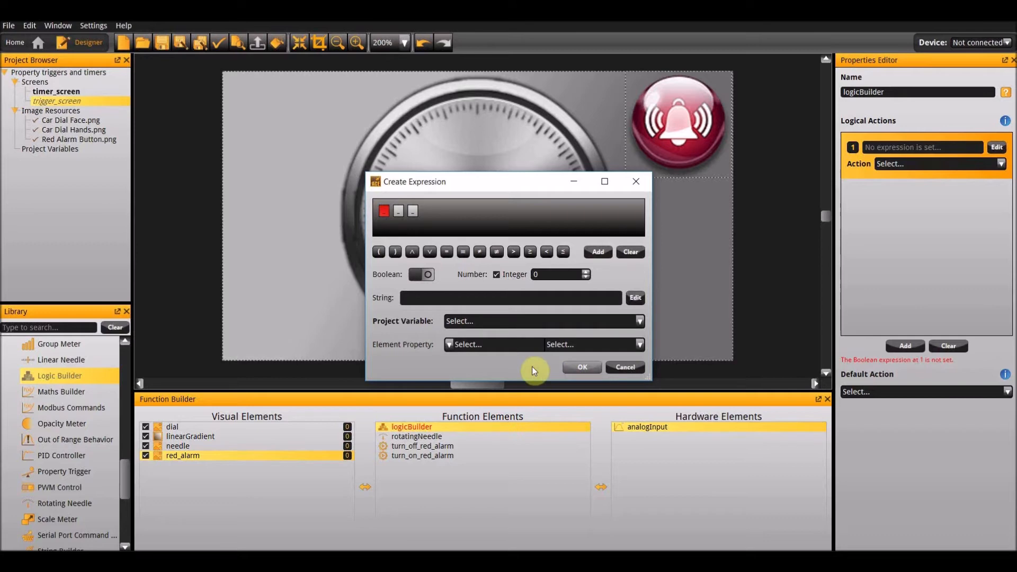
click(477, 344)
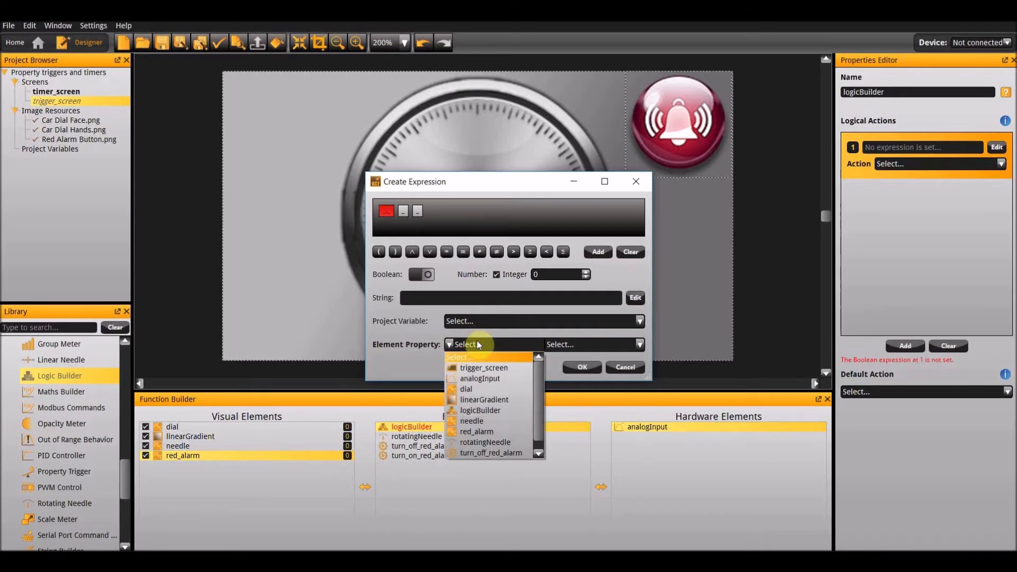
scroll(501, 421, down, 1)
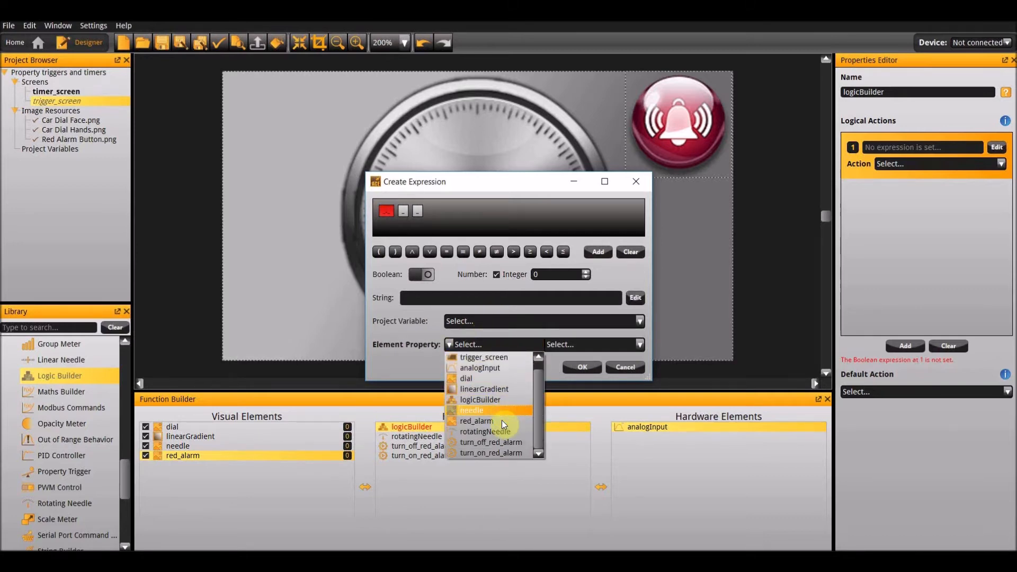
click(485, 369)
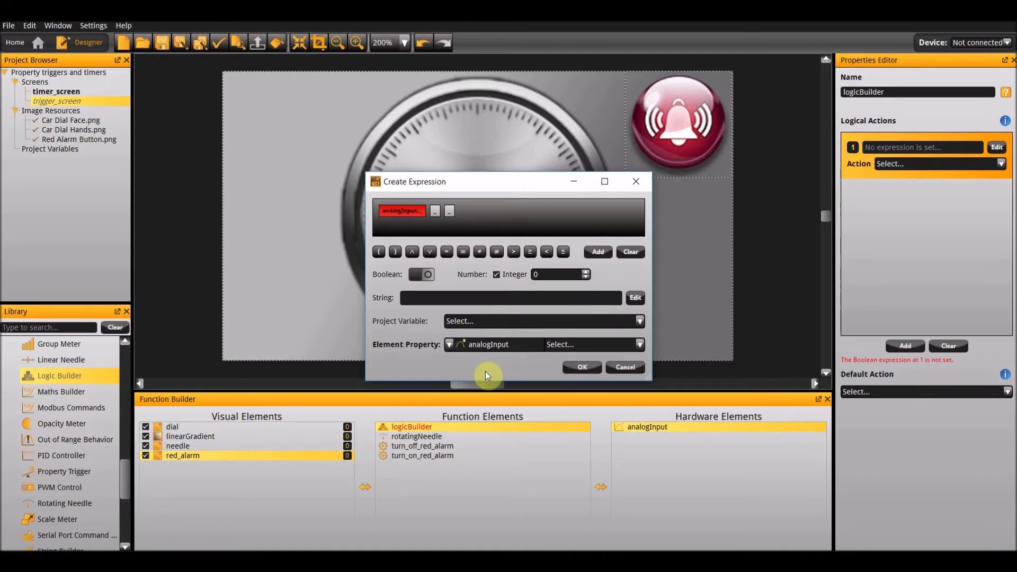
click(583, 345)
click(583, 410)
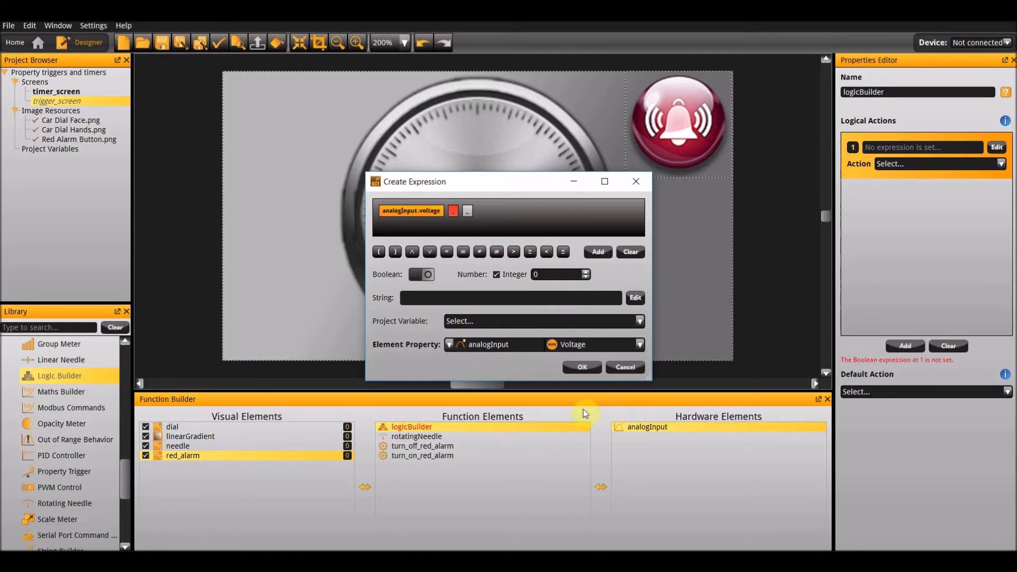
Complete the expression with a greater-than operator and the integer 7, and accept it.
click(455, 210)
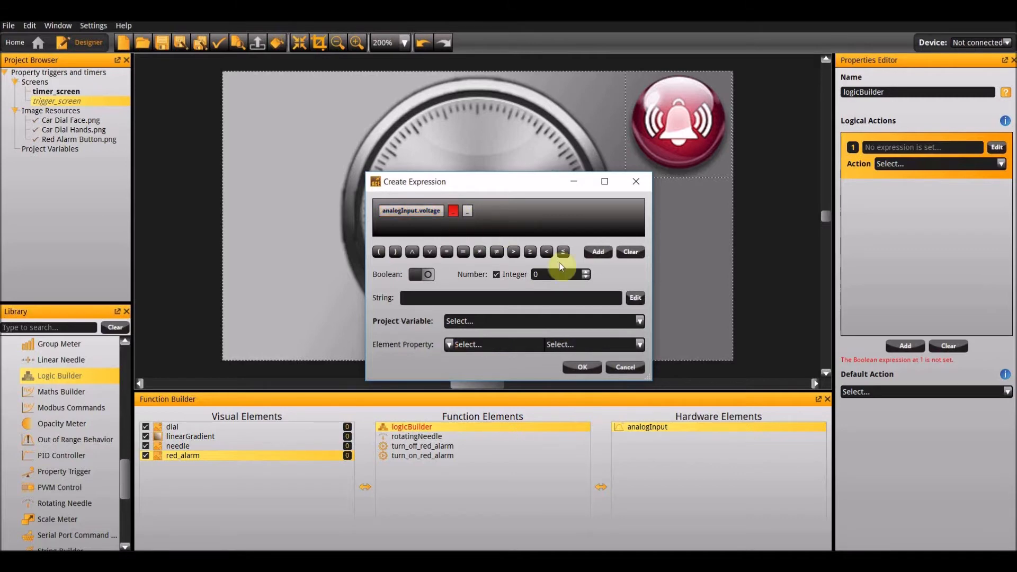
click(513, 253)
click(556, 274)
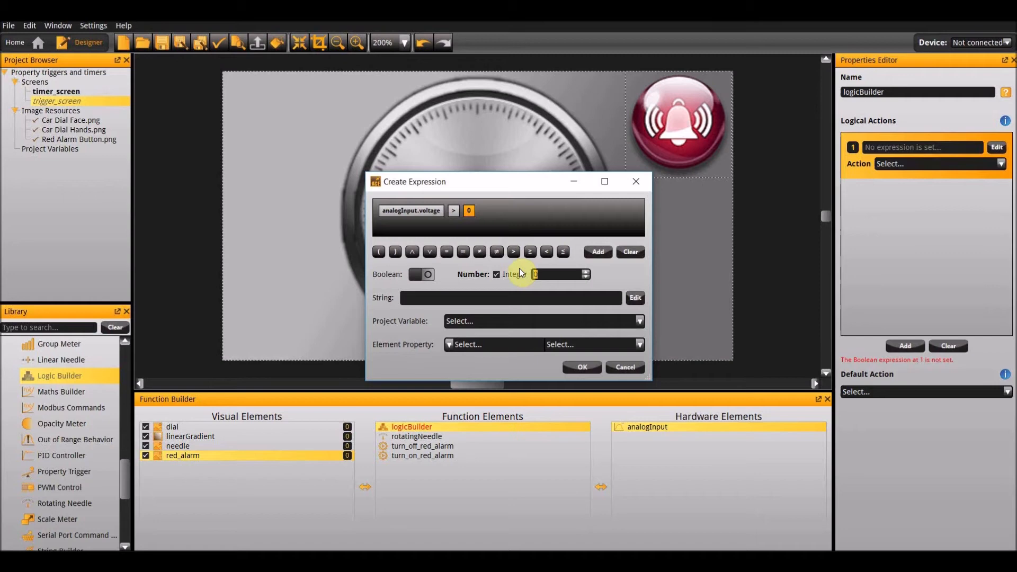
text(7)
key(Return)
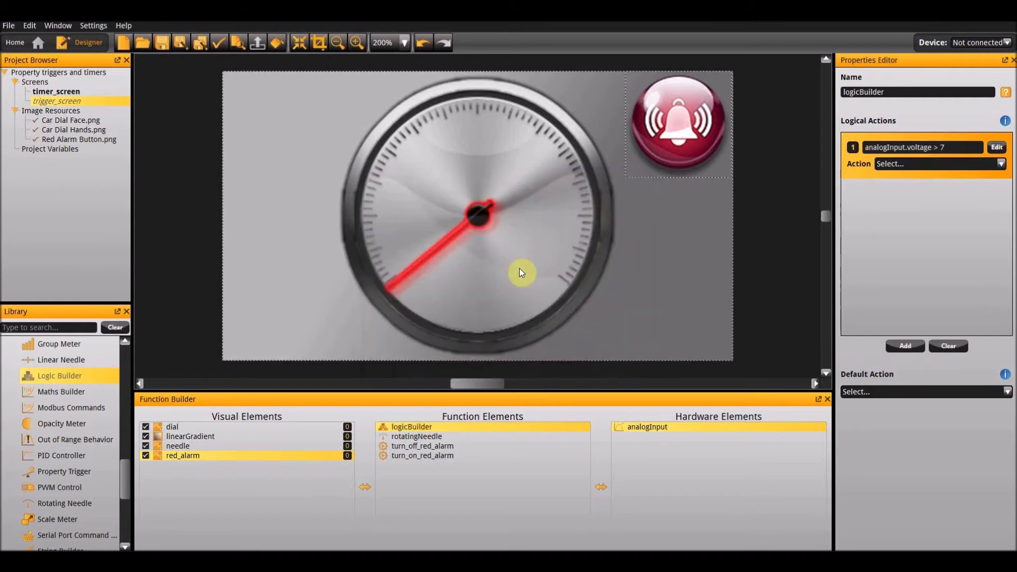
Set the logical action to turn_on_red_alarm and the Logic Builder's default action to turn_off_red_alarm.
click(910, 167)
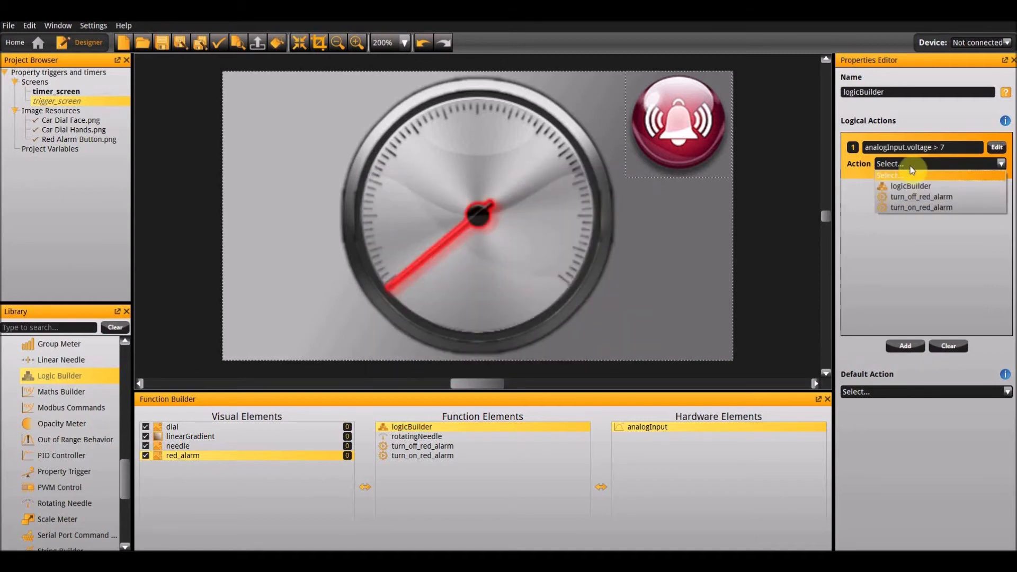
click(917, 208)
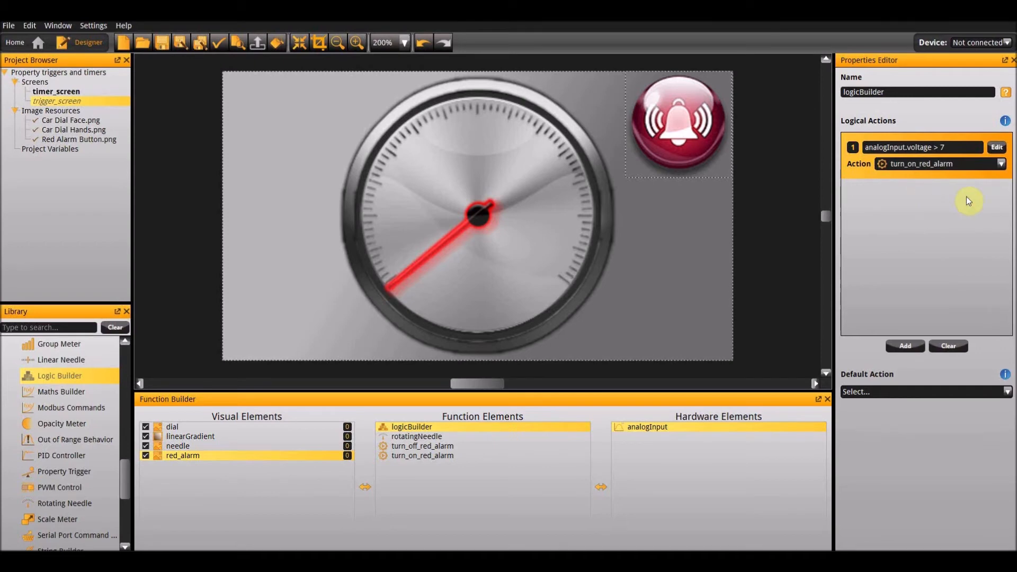
click(899, 393)
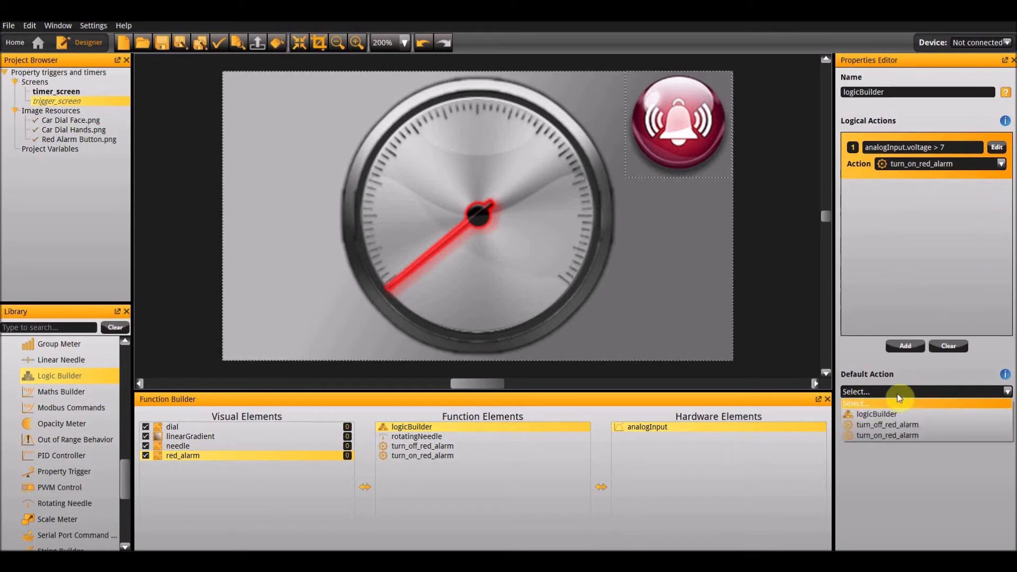
click(888, 427)
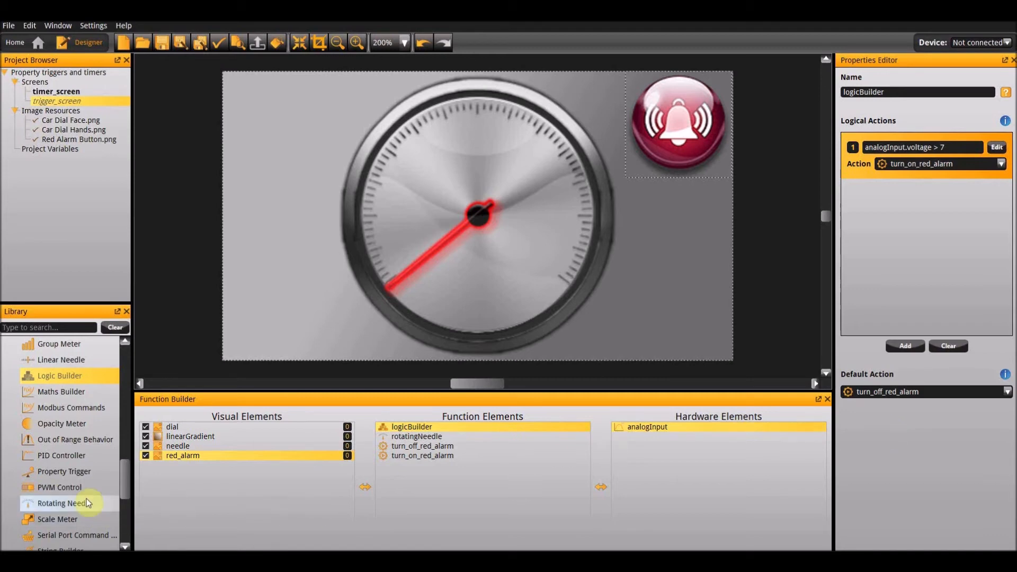
Add a Property Trigger that watches analogInput's Voltage property and schedules logicBuilder as its action.
double_click(77, 474)
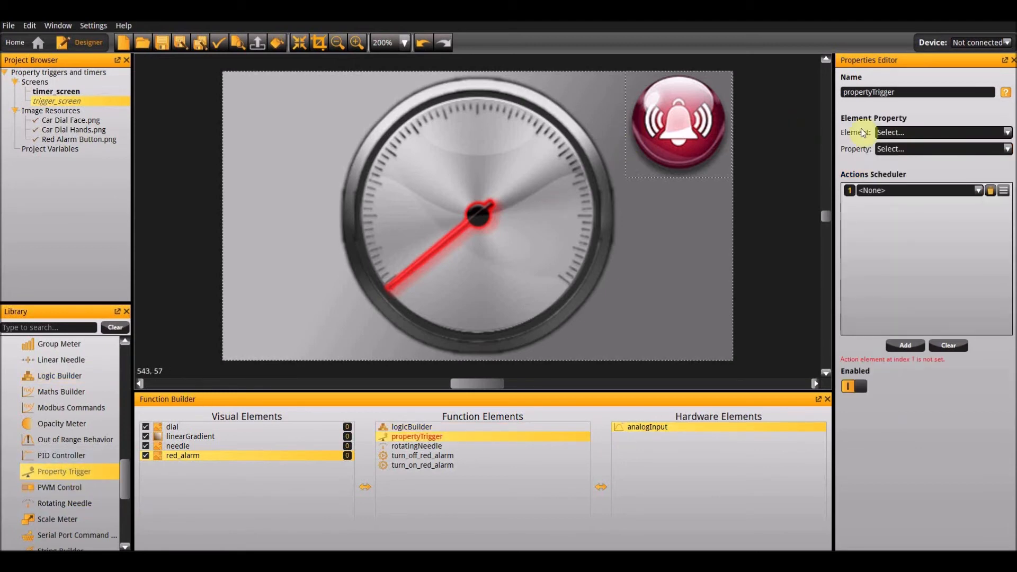
click(890, 134)
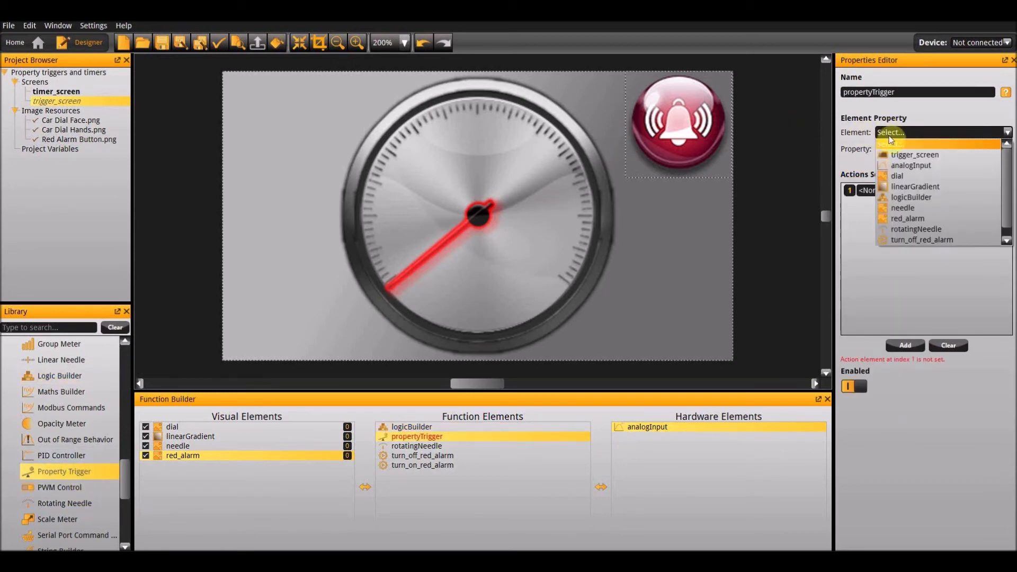
click(904, 168)
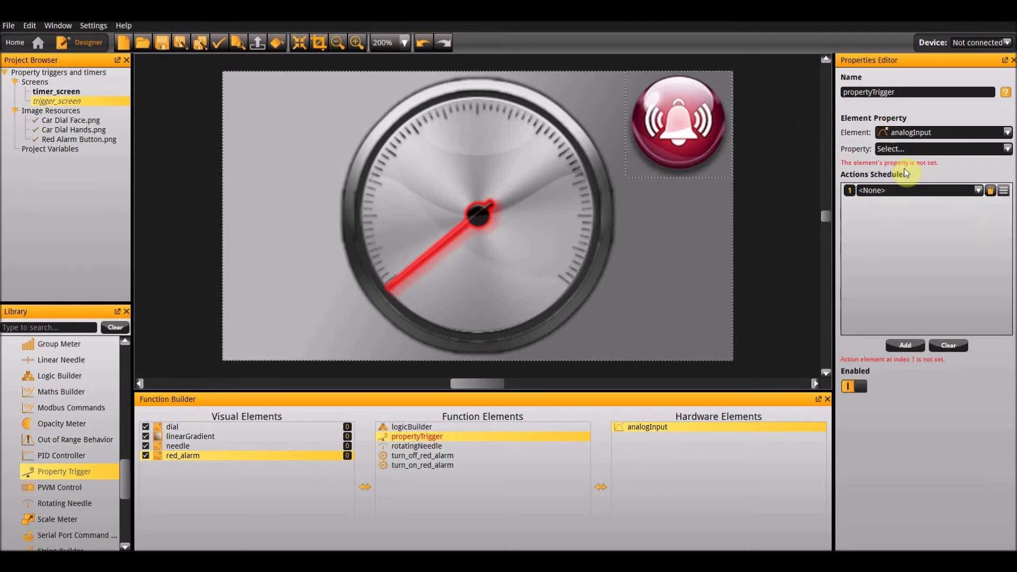
click(934, 150)
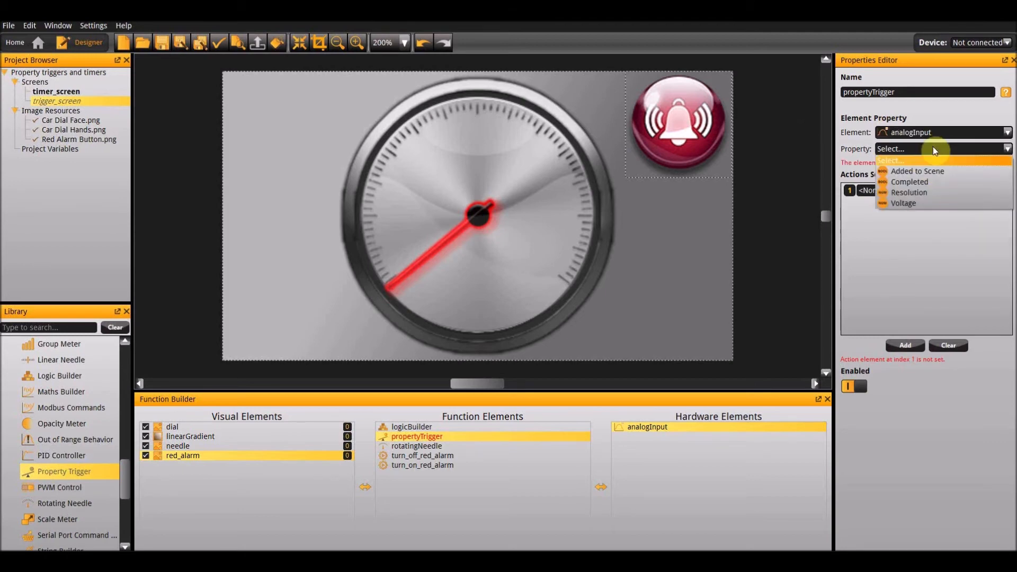
click(914, 204)
click(907, 195)
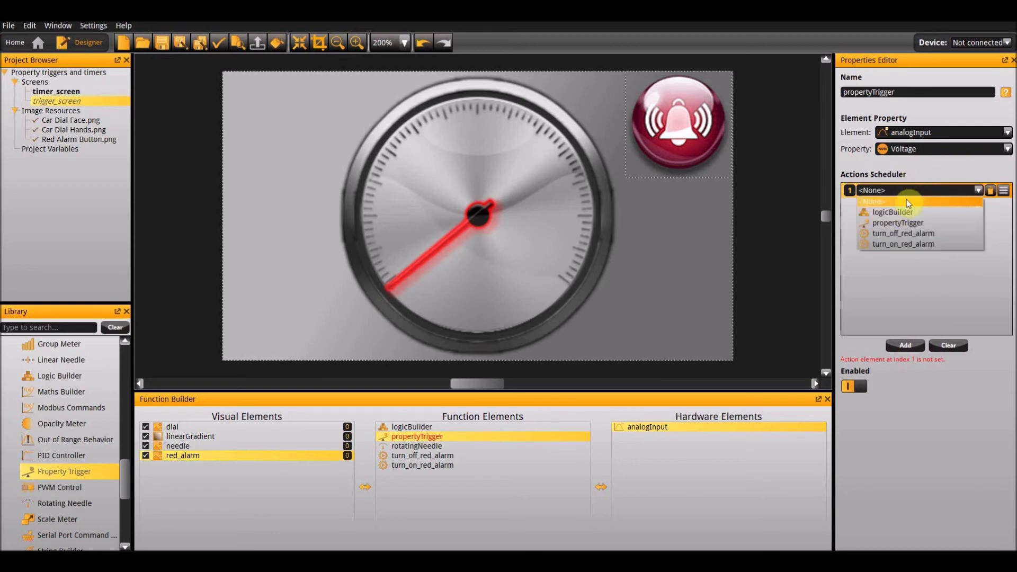
click(905, 211)
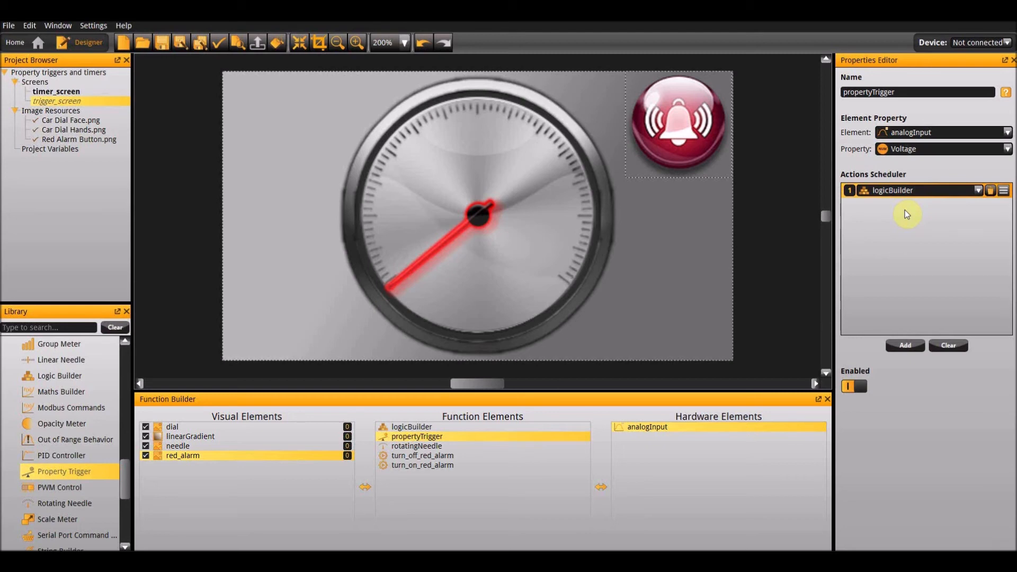
Run trigger_screen in the emulator and adjust the channel 1 analog input to about 3.62 V to test the alarm trigger.
key(F5)
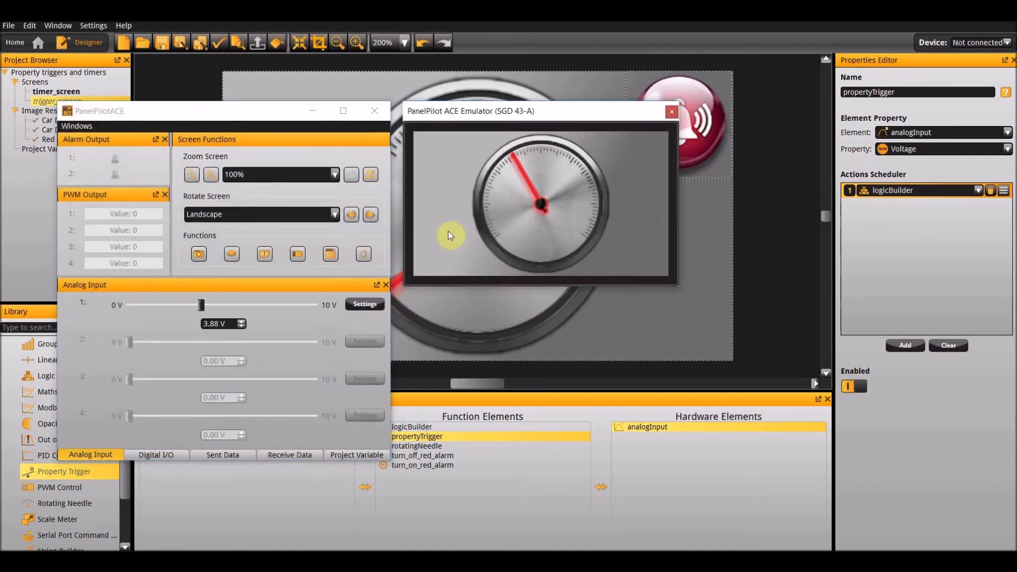
mouse_move(201, 306)
mouse_down()
mouse_move(133, 303)
mouse_move(259, 323)
mouse_move(316, 305)
mouse_move(294, 295)
mouse_move(148, 319)
mouse_move(305, 312)
mouse_move(195, 314)
mouse_up()
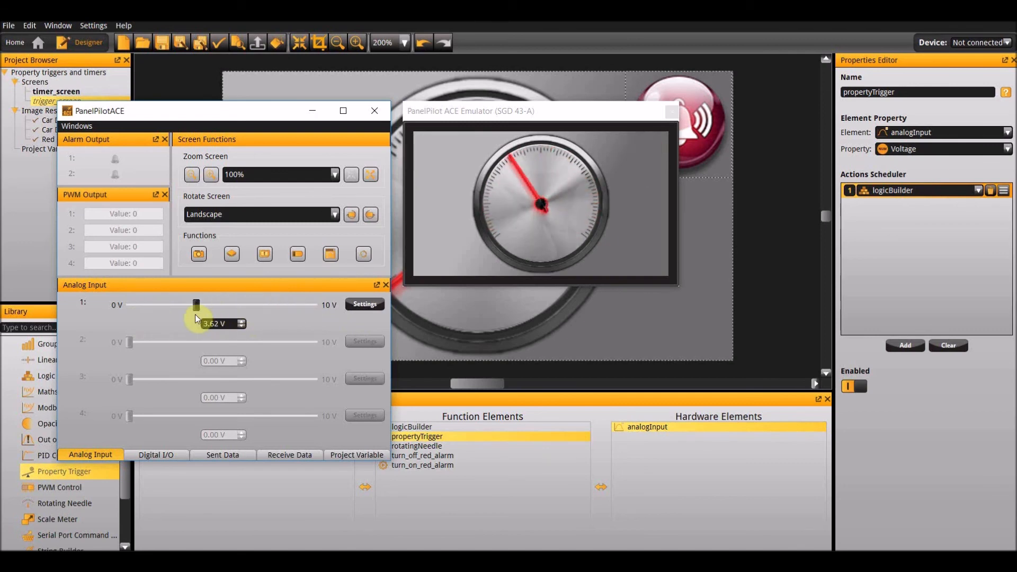